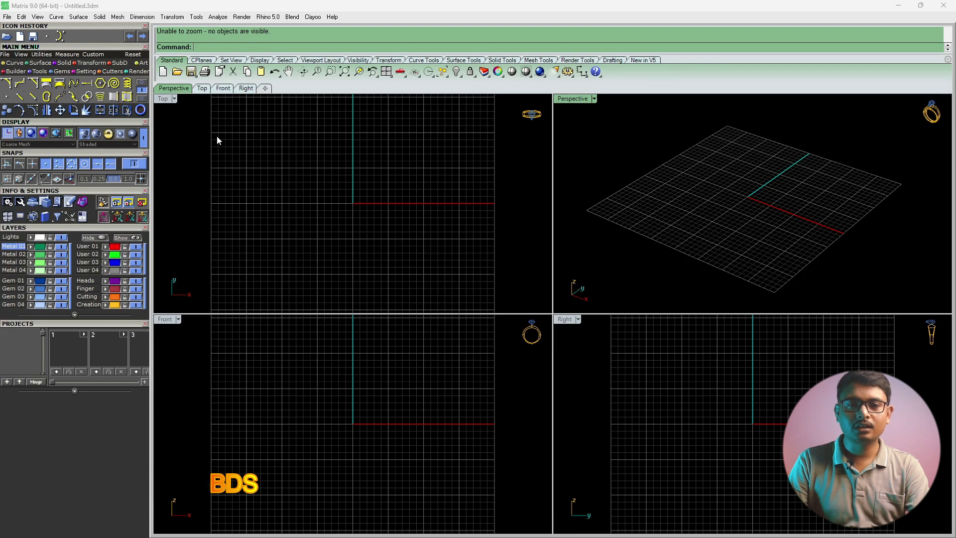
# Step: Examine the construction grids in the Top, Front, Perspective and Right viewports at different zoom levels
pyautogui.scroll(-4, 384, 265)
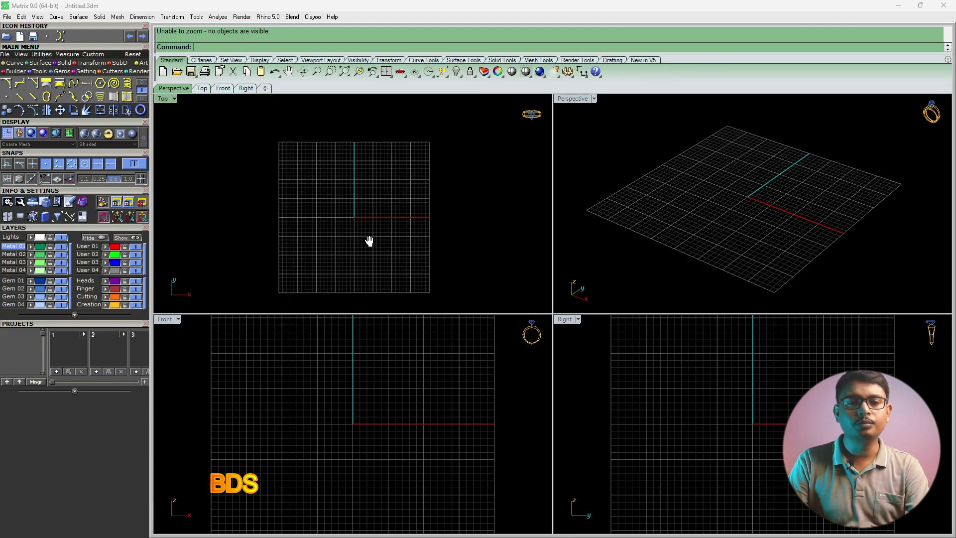
pyautogui.scroll(1, 347, 228)
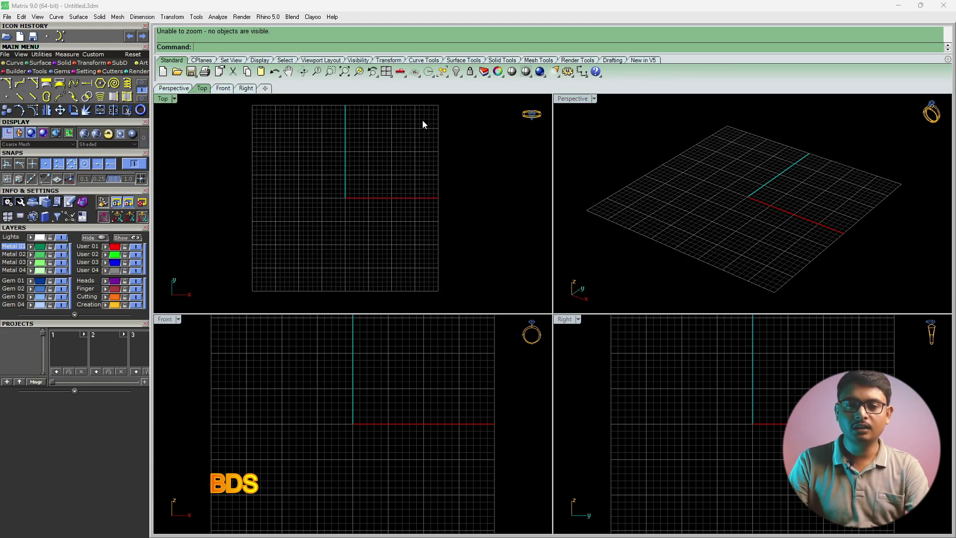
pyautogui.scroll(-3, 326, 403)
pyautogui.scroll(3, 353, 406)
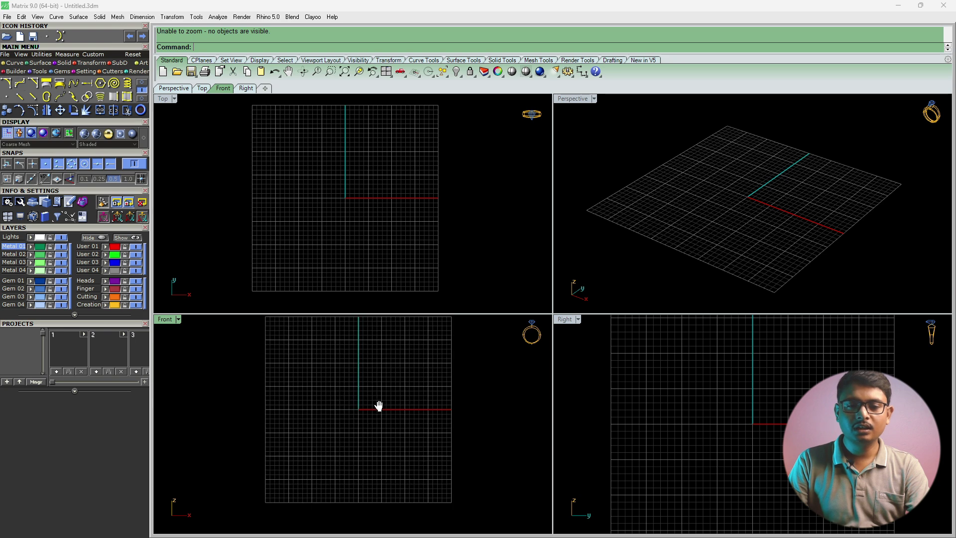
pyautogui.scroll(-2, 746, 194)
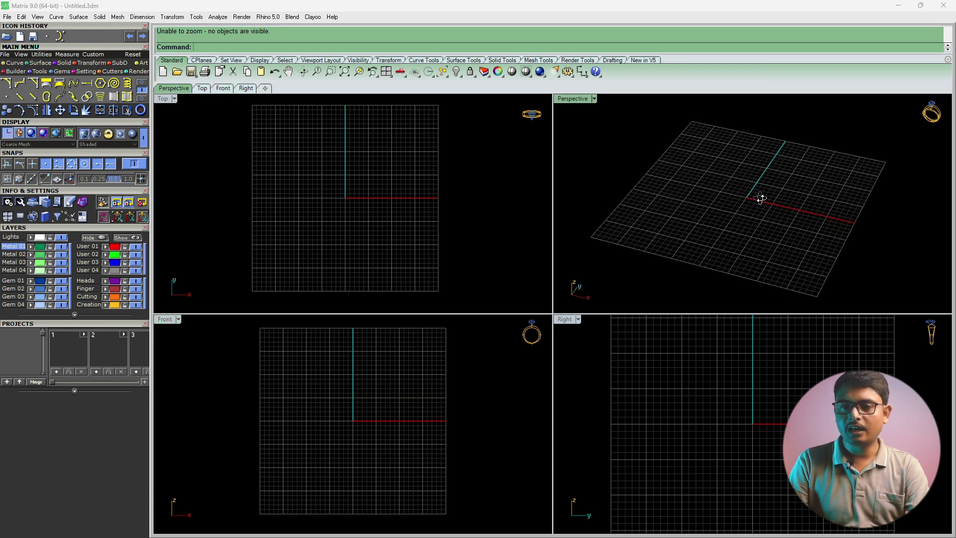
pyautogui.scroll(-3, 754, 406)
pyautogui.moveTo(768, 409); pyautogui.dragTo(764, 418, button='right')
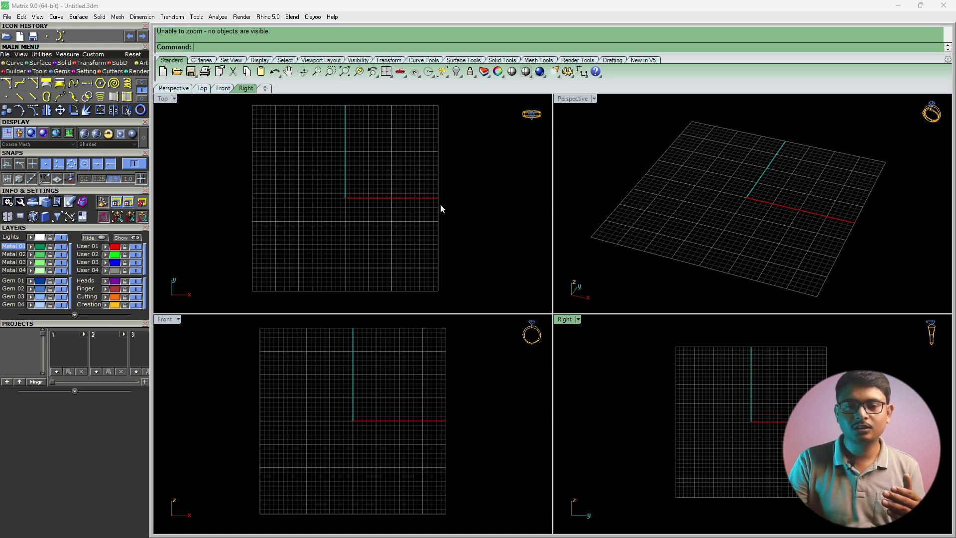
pyautogui.scroll(-3, 434, 213)
pyautogui.scroll(3, 412, 201)
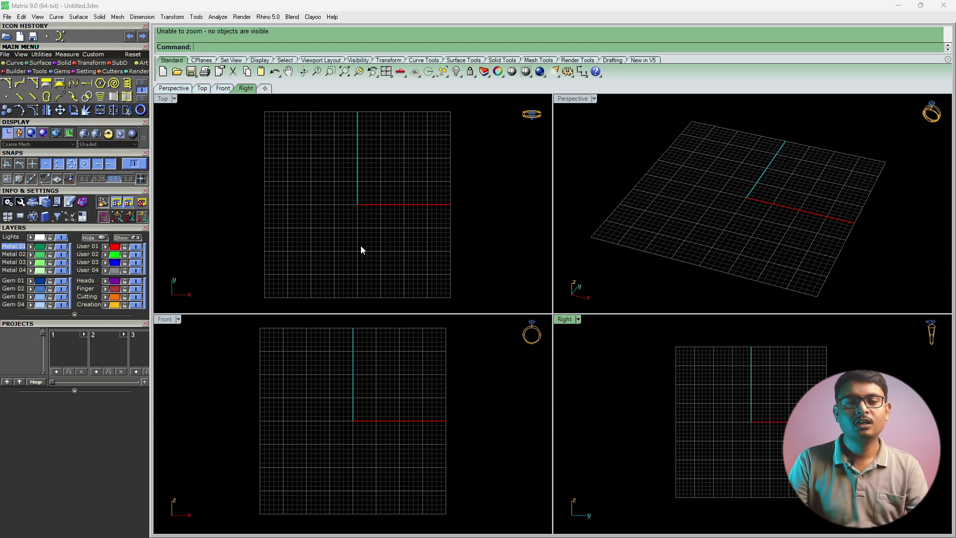
pyautogui.scroll(-2, 361, 246)
pyautogui.scroll(3, 360, 246)
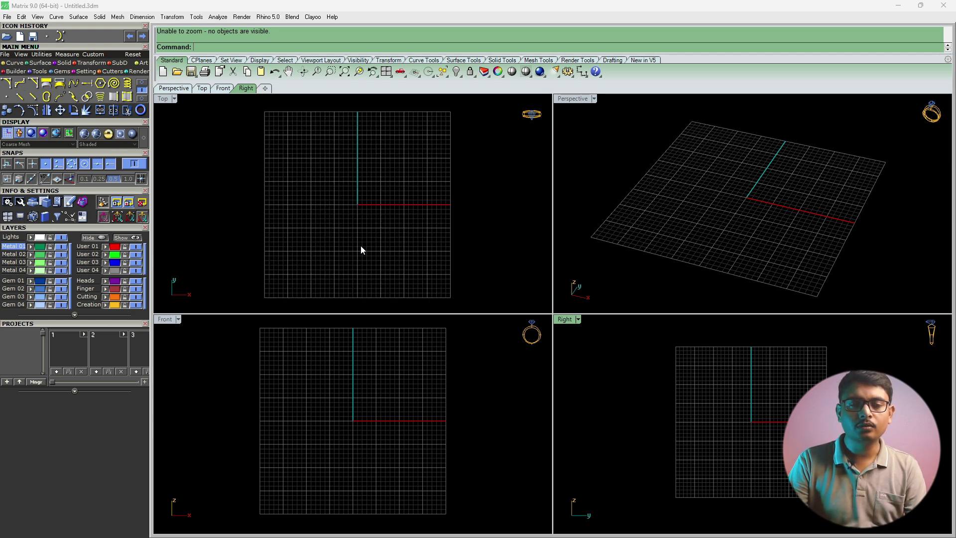
pyautogui.scroll(4, 361, 246)
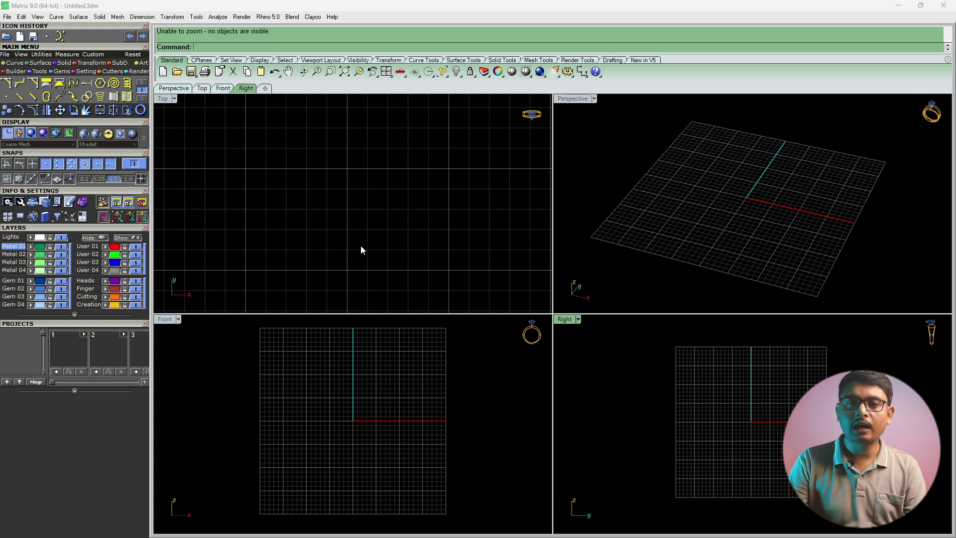
pyautogui.scroll(-3, 361, 246)
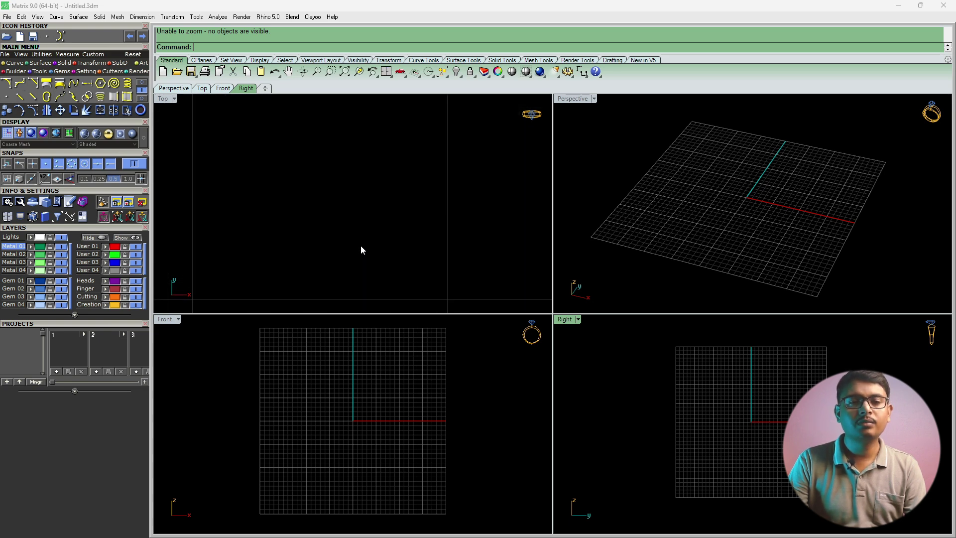
pyautogui.scroll(-6, 361, 246)
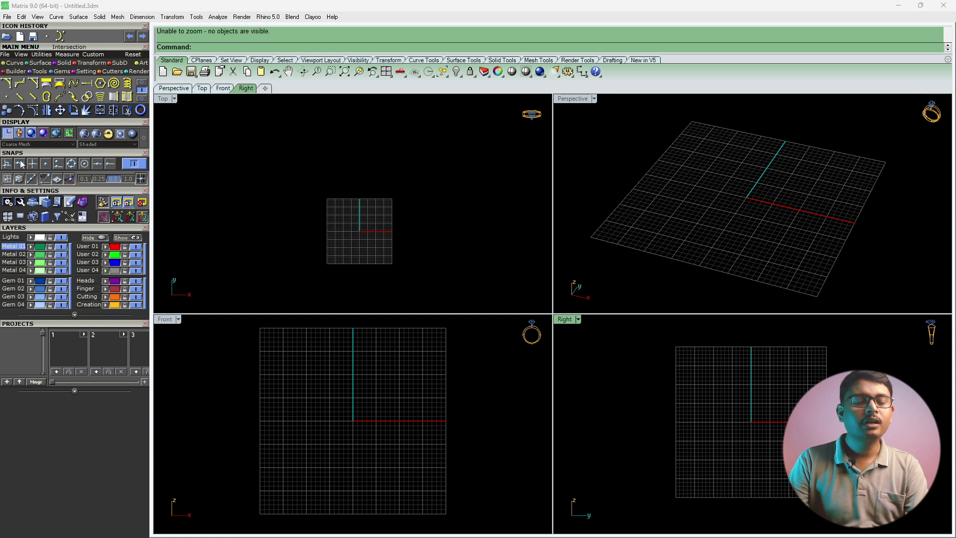
# Step: Undock the Snaps palette so it floats over the Top viewport, and enable object snaps with only End active
pyautogui.click(132, 165)
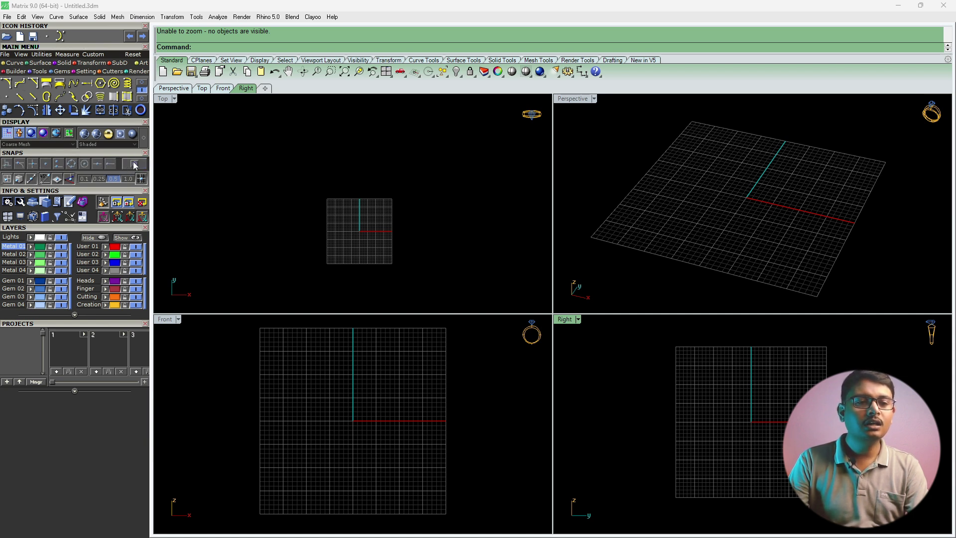
pyautogui.moveTo(72, 158); pyautogui.dragTo(227, 160)
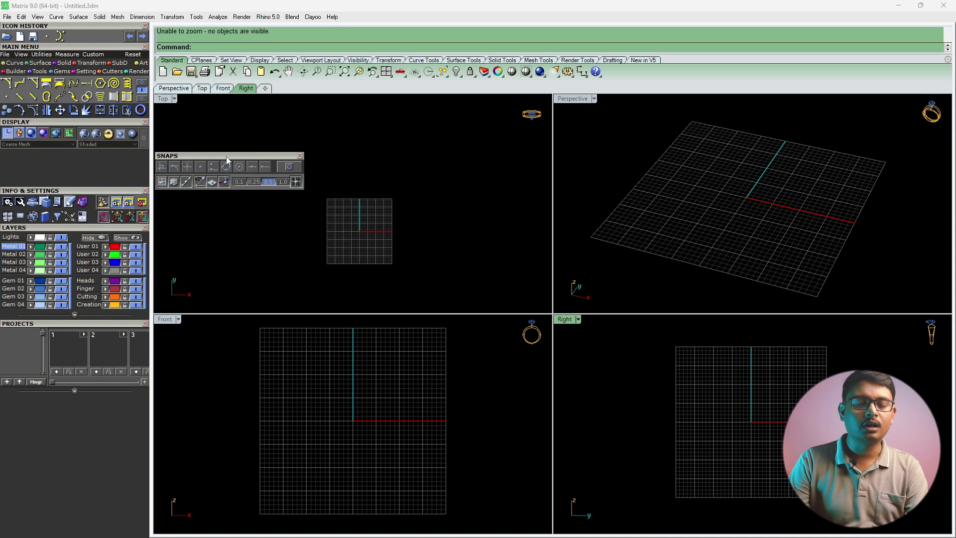
pyautogui.click(288, 229)
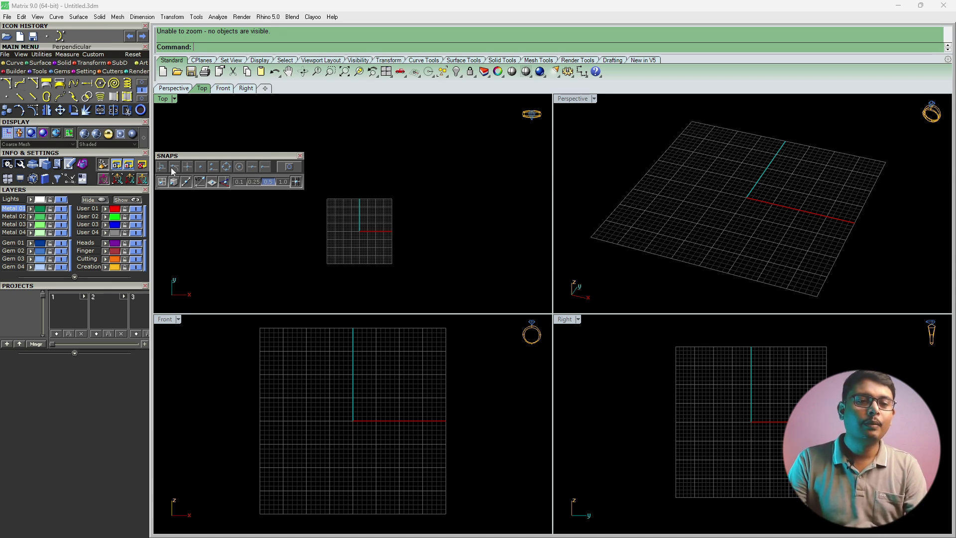
pyautogui.moveTo(189, 155); pyautogui.dragTo(199, 156)
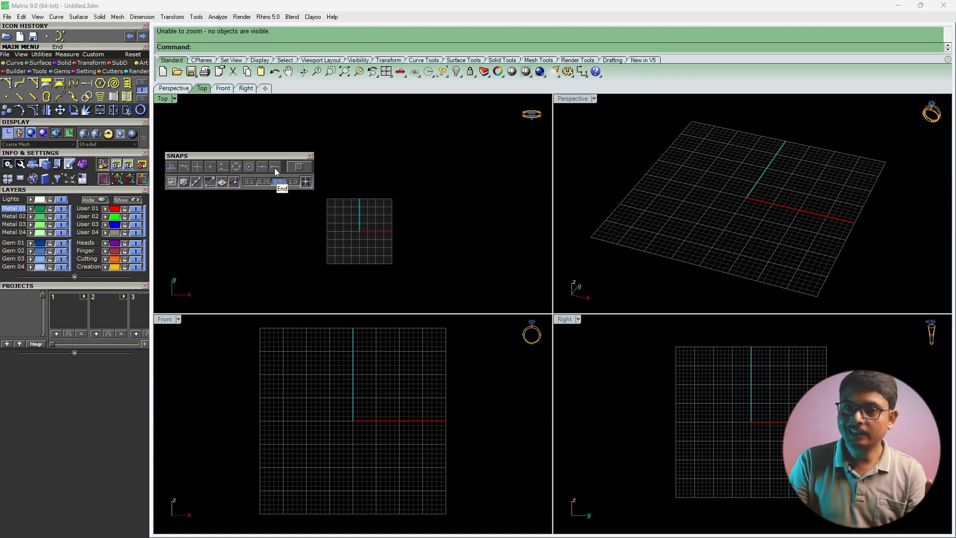
pyautogui.click(301, 169)
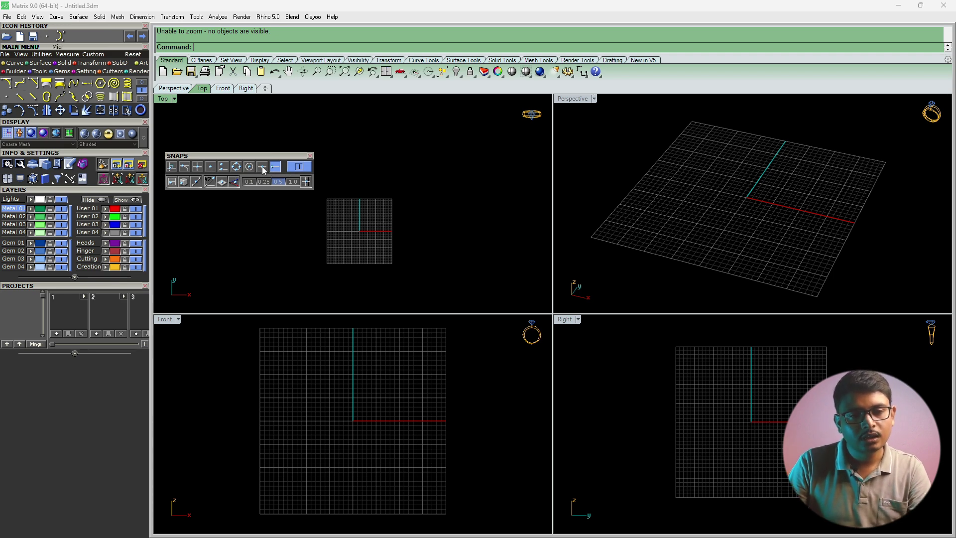
# Step: Show the basic curve tools, such as Line, among the main menu's tool icons
pyautogui.scroll(-3, 375, 203)
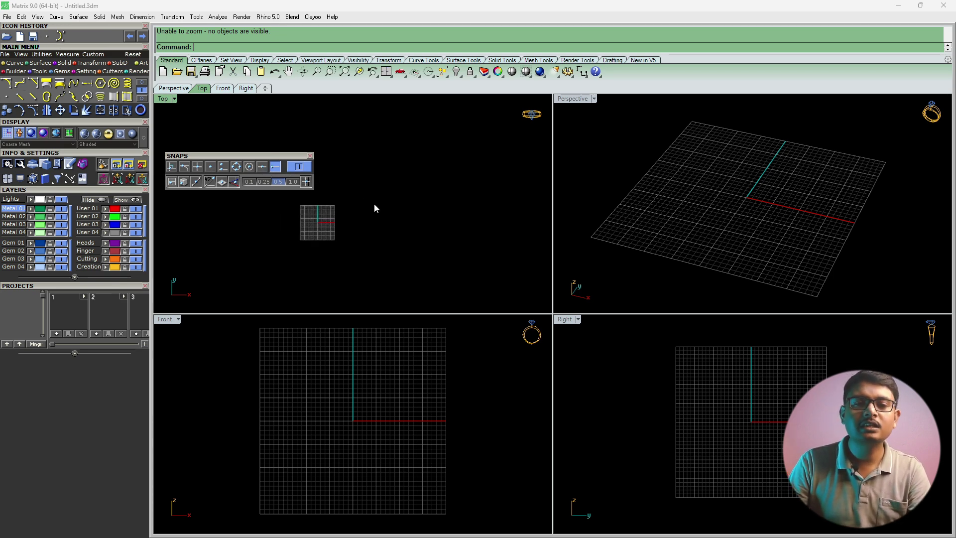
pyautogui.scroll(5, 410, 213)
pyautogui.scroll(3, 379, 228)
pyautogui.scroll(-2, 384, 213)
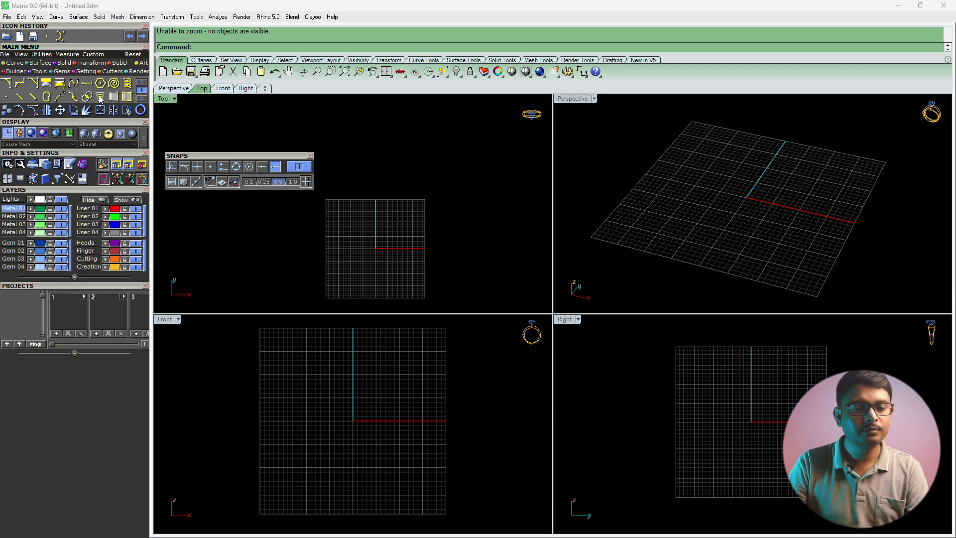
pyautogui.click(142, 83)
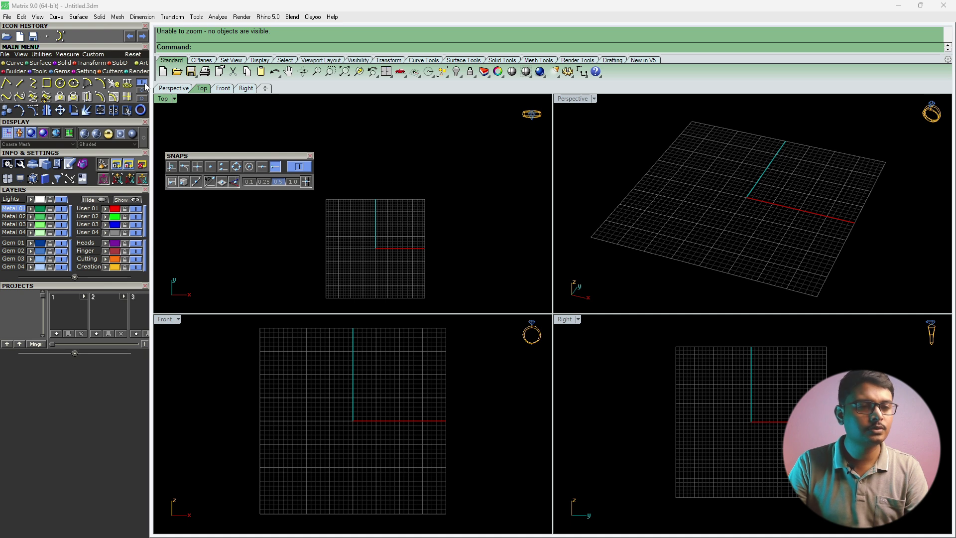
pyautogui.click(19, 85)
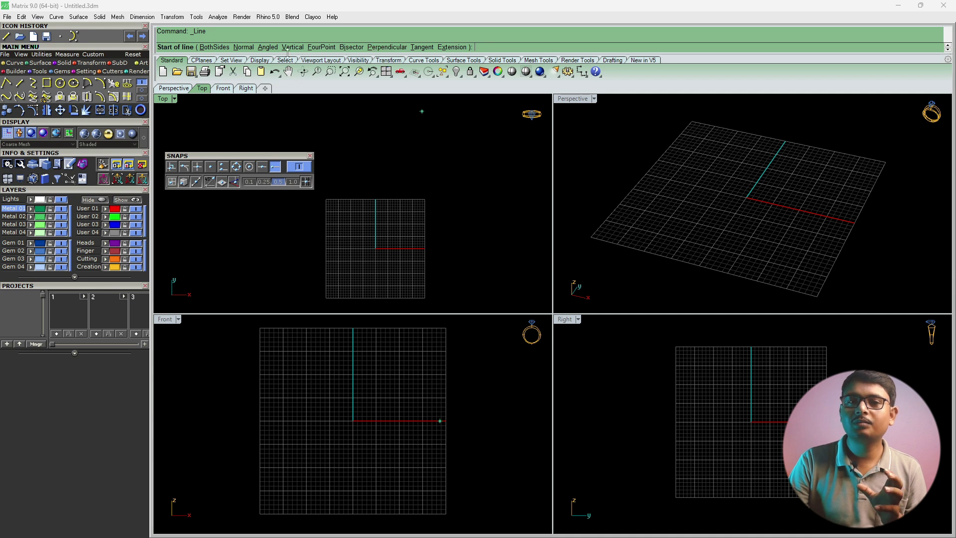
pyautogui.click(362, 152)
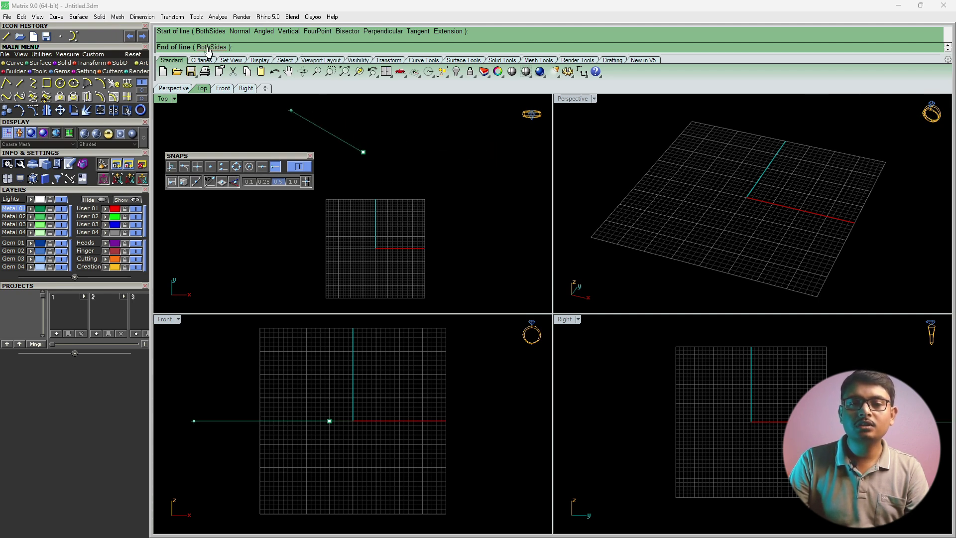
pyautogui.click(211, 47)
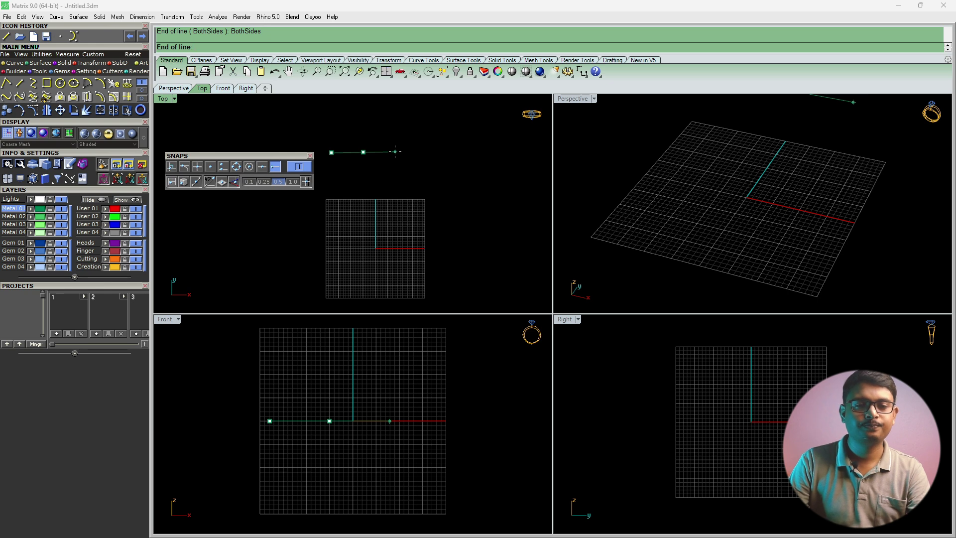
pyautogui.press('Escape')
# Step: Maximize the Top viewport and place the floating Snaps palette above the grid, clear of the drawing area
pyautogui.moveTo(238, 153); pyautogui.dragTo(225, 151)
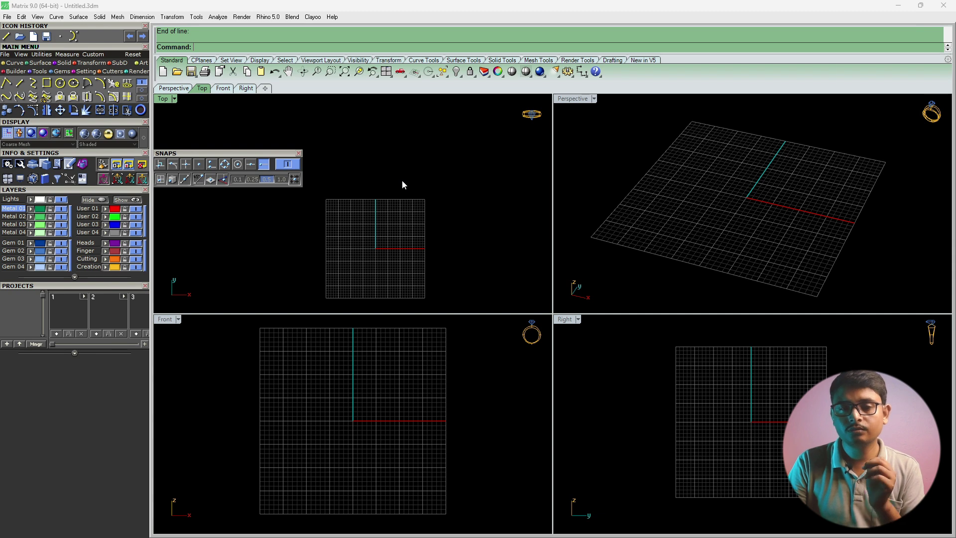
pyautogui.doubleClick(163, 99)
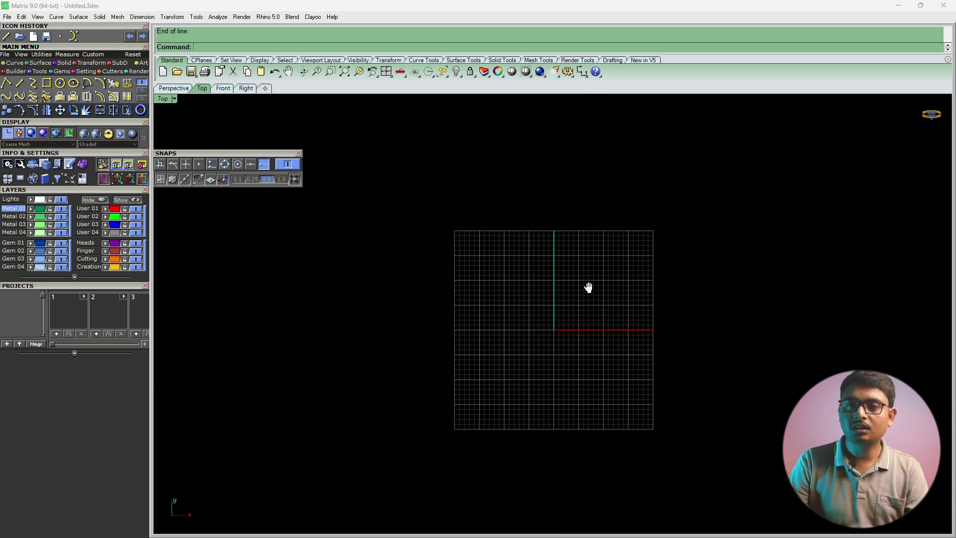
pyautogui.scroll(1, 564, 298)
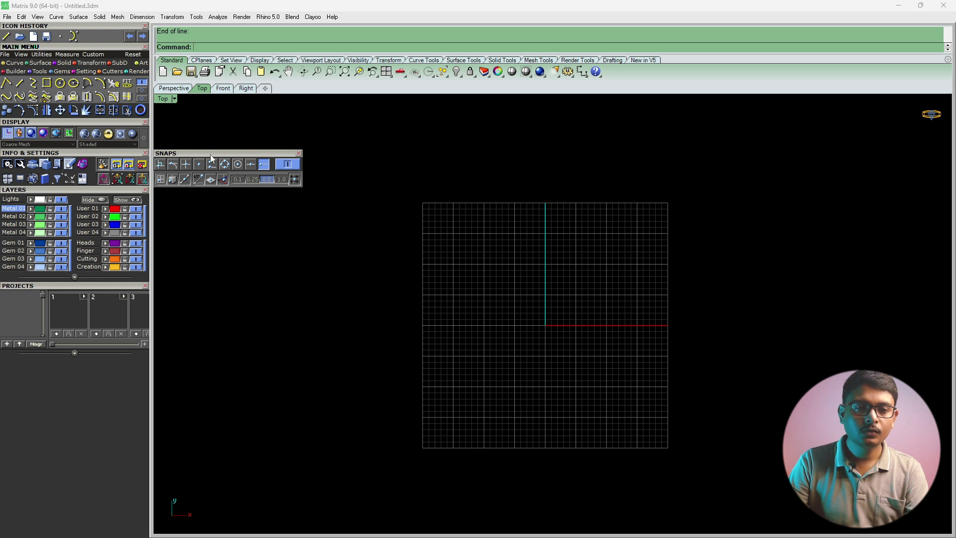
pyautogui.moveTo(210, 155); pyautogui.dragTo(265, 157)
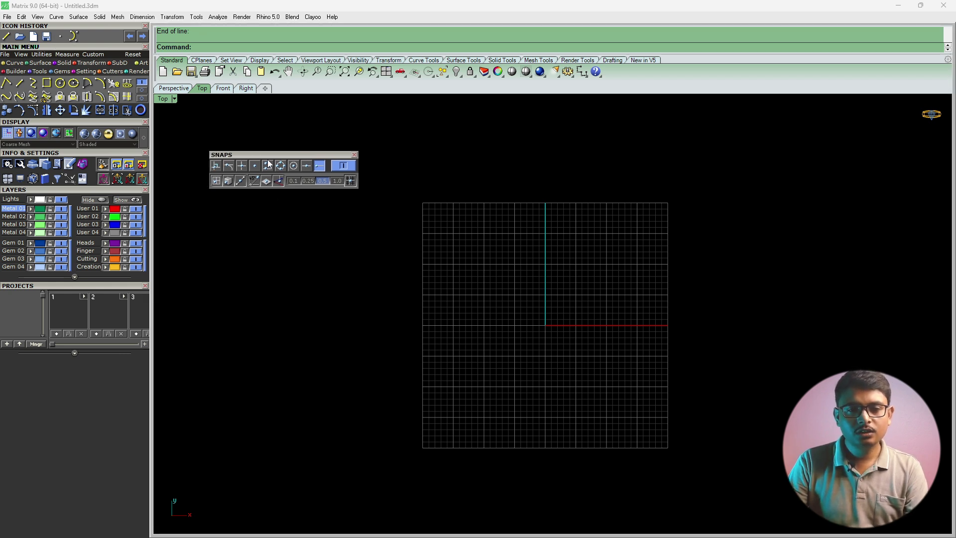
pyautogui.moveTo(505, 267); pyautogui.dragTo(478, 275, button='right')
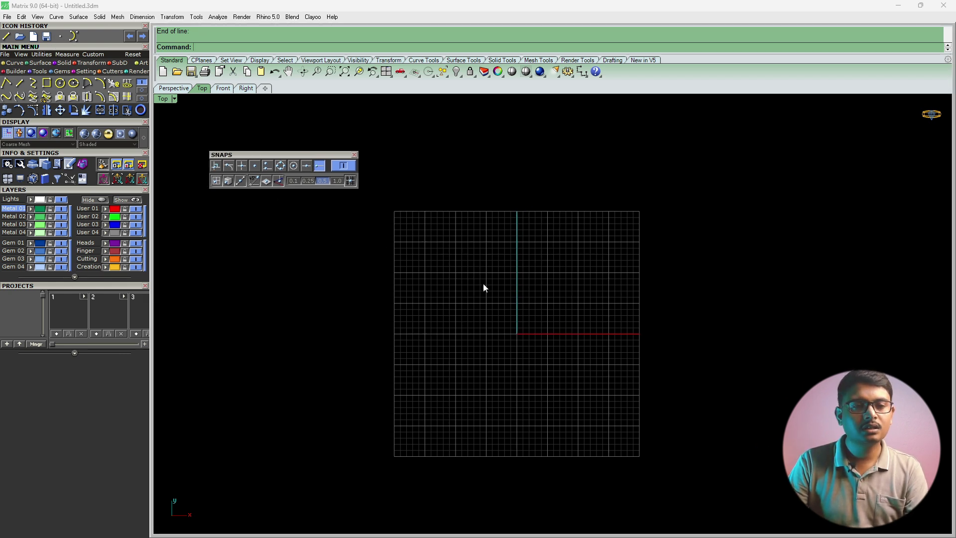
# Step: Start a line in the Top view with its first point at the origin, entered as 0
pyautogui.click(20, 84)
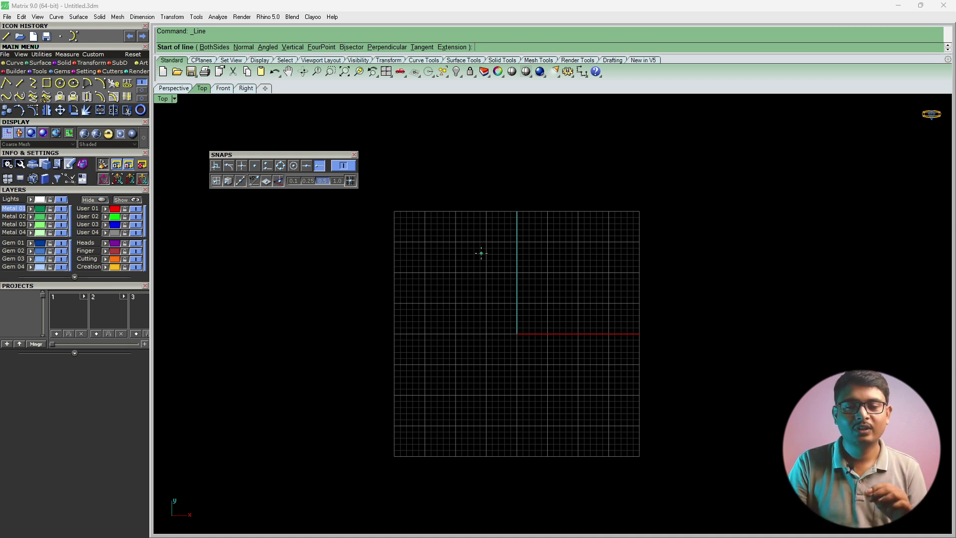
pyautogui.scroll(5, 518, 332)
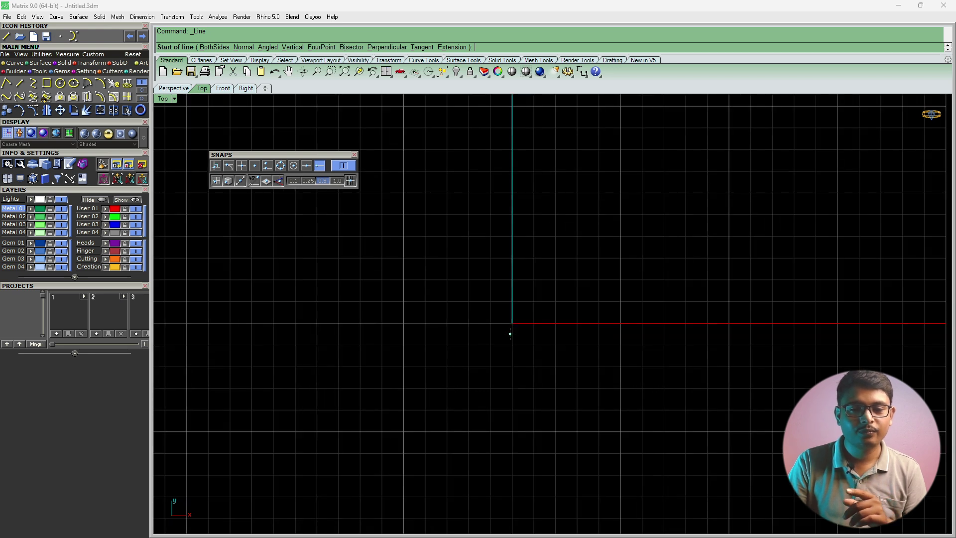
pyautogui.scroll(3, 510, 334)
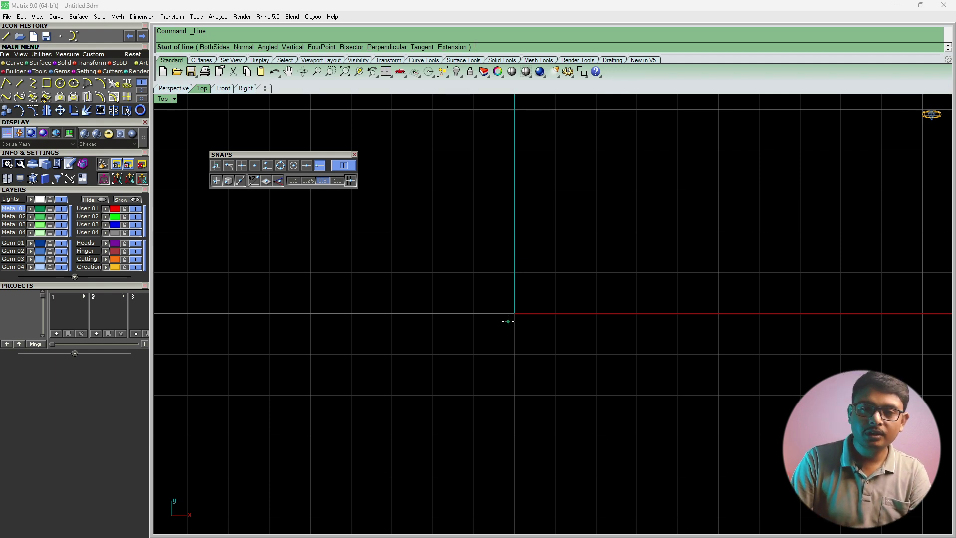
pyautogui.write('000')
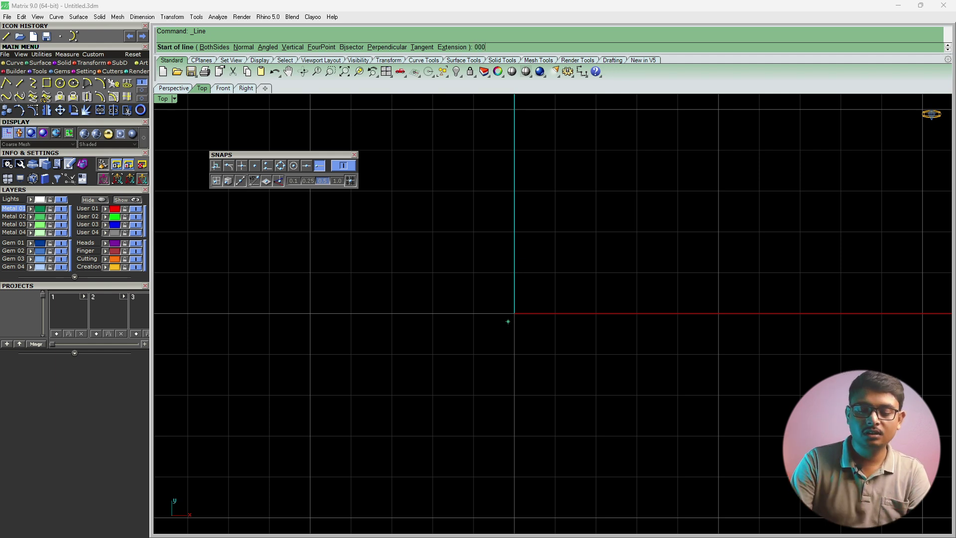
pyautogui.press('BackSpace')
pyautogui.press('BackSpace')
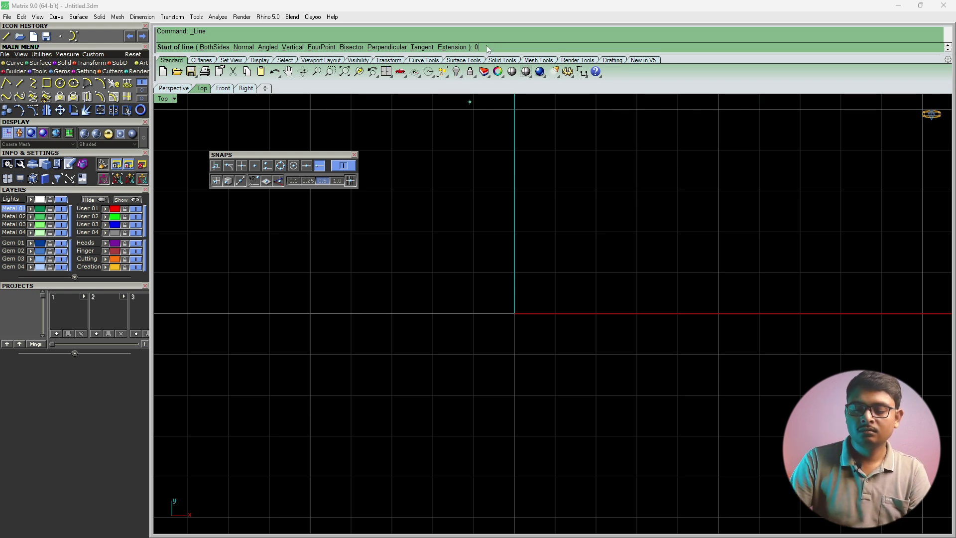
pyautogui.press('Return')
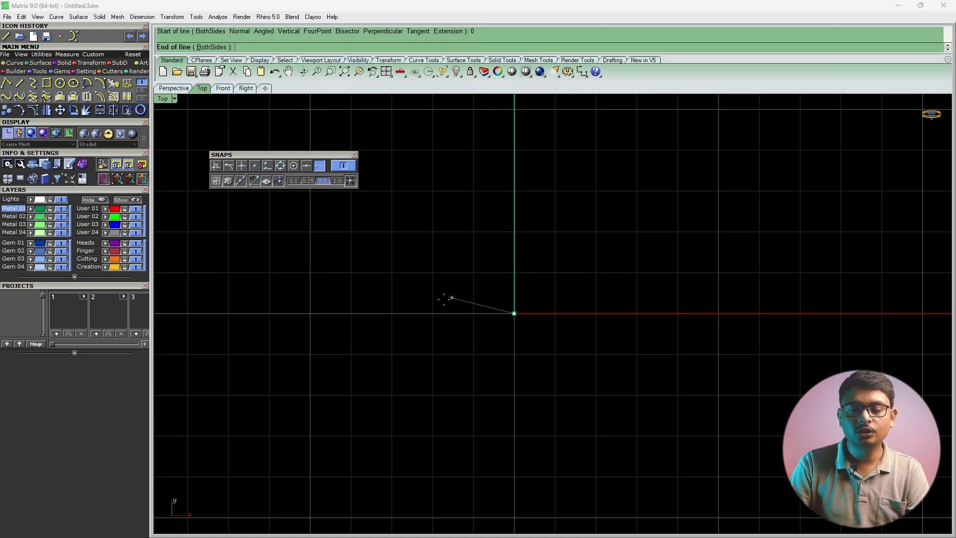
# Step: Finish the line with an end point on the positive X axis, about 17 grid squares from the origin
pyautogui.scroll(-2, 530, 251)
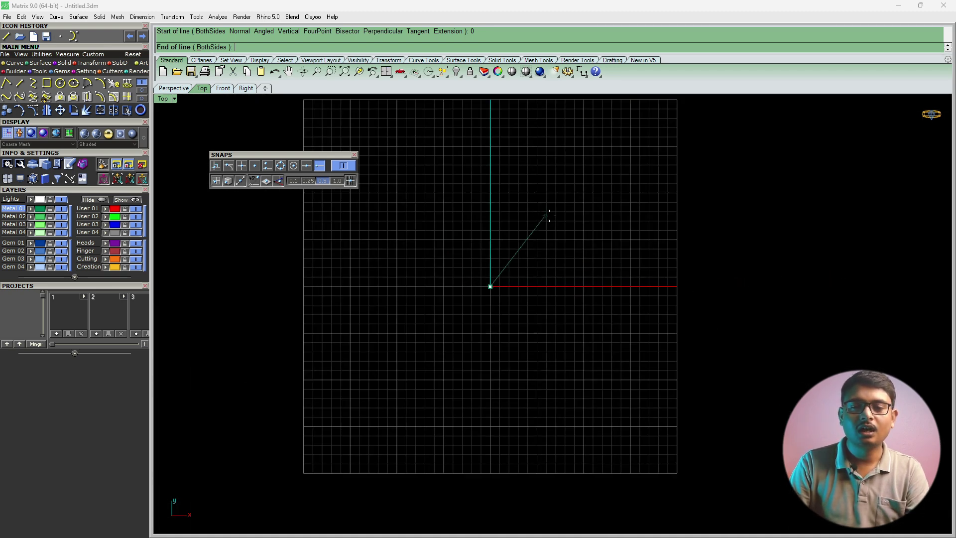
pyautogui.moveTo(531, 227); pyautogui.dragTo(419, 269, button='right')
pyautogui.scroll(-10, 419, 269)
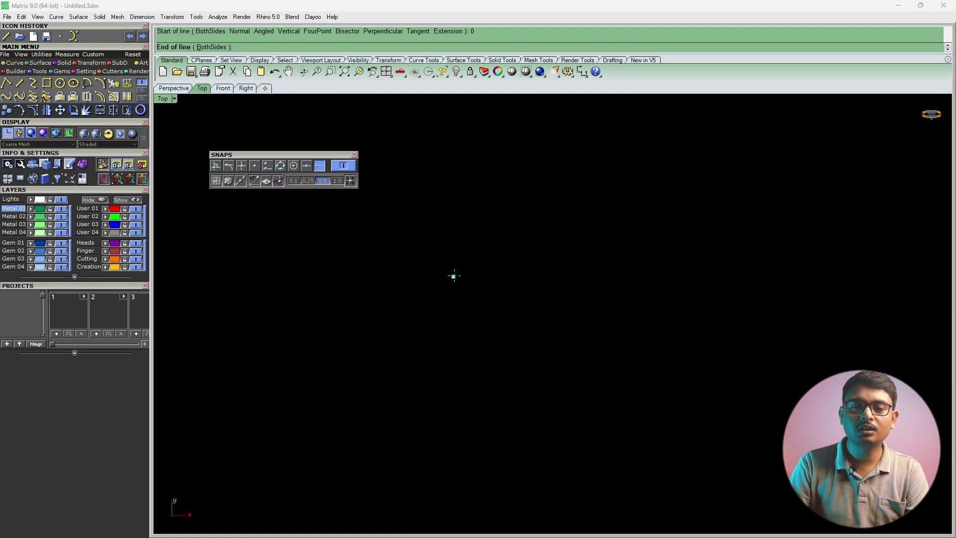
pyautogui.scroll(6, 511, 245)
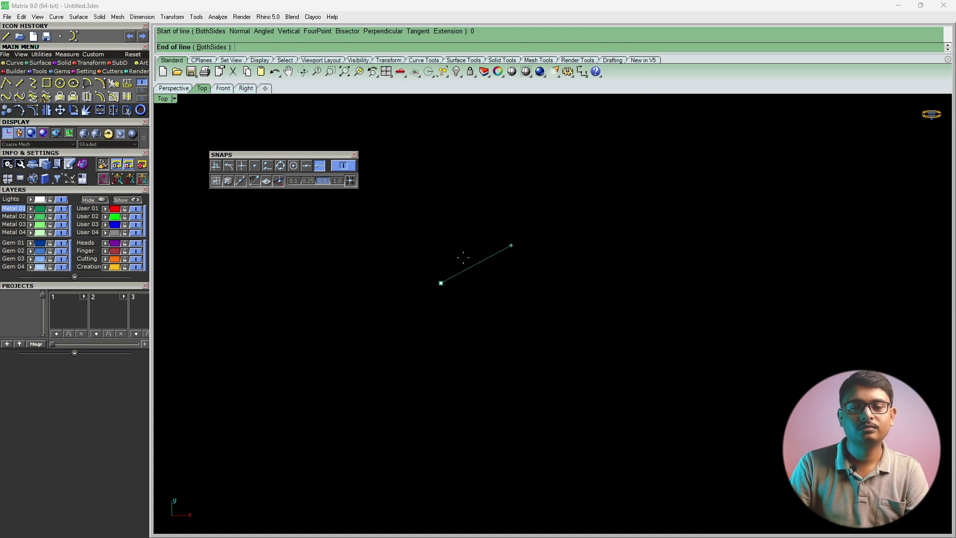
pyautogui.scroll(5, 438, 248)
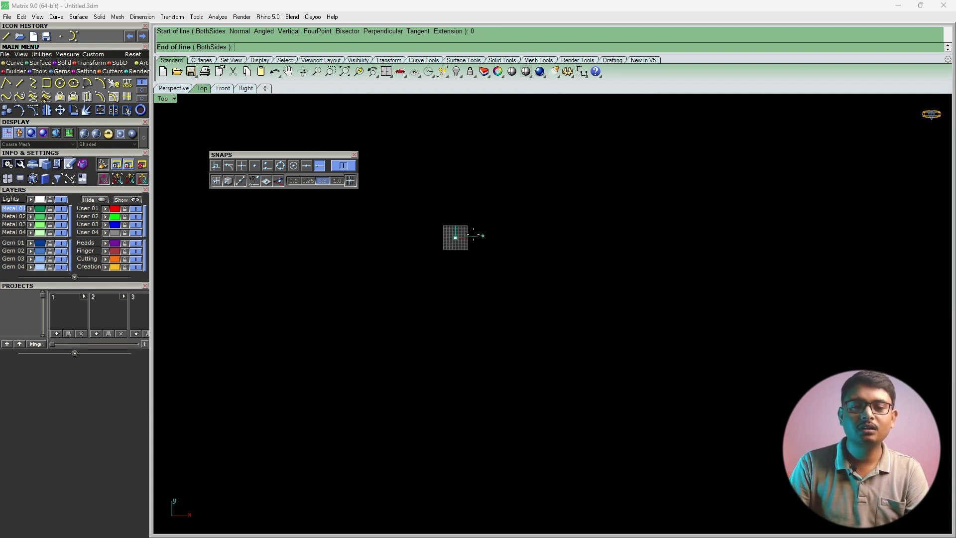
pyautogui.scroll(6, 442, 239)
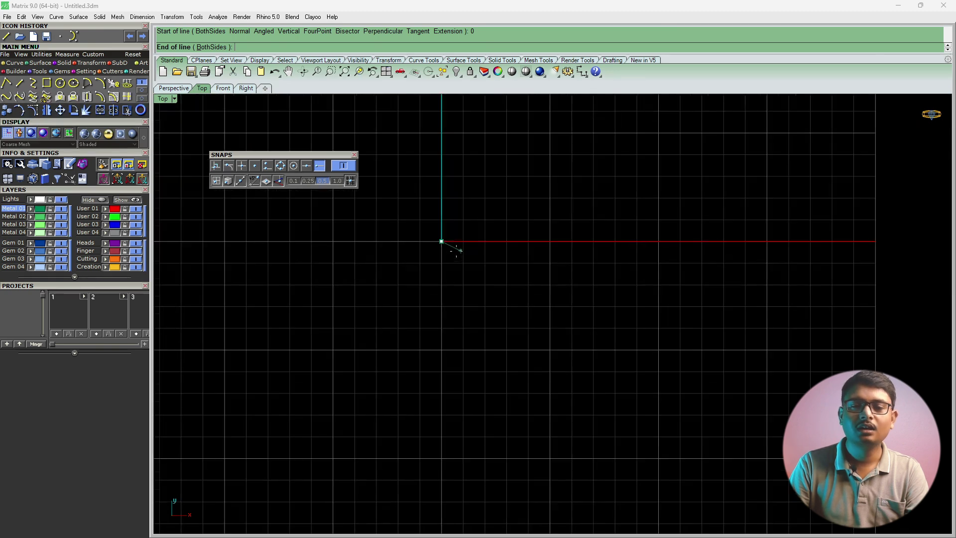
pyautogui.moveTo(506, 233); pyautogui.dragTo(532, 309, button='right')
pyautogui.scroll(-2, 533, 310)
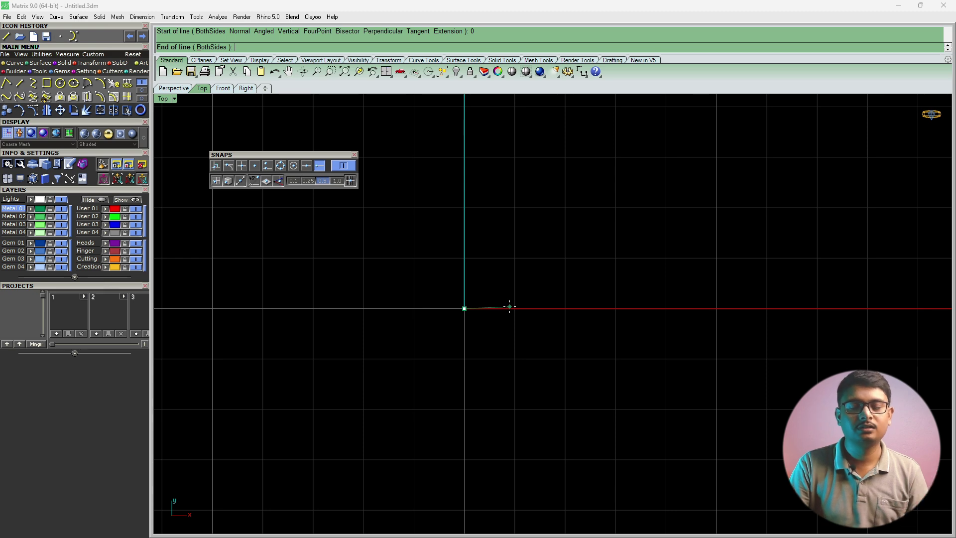
pyautogui.scroll(-6, 509, 306)
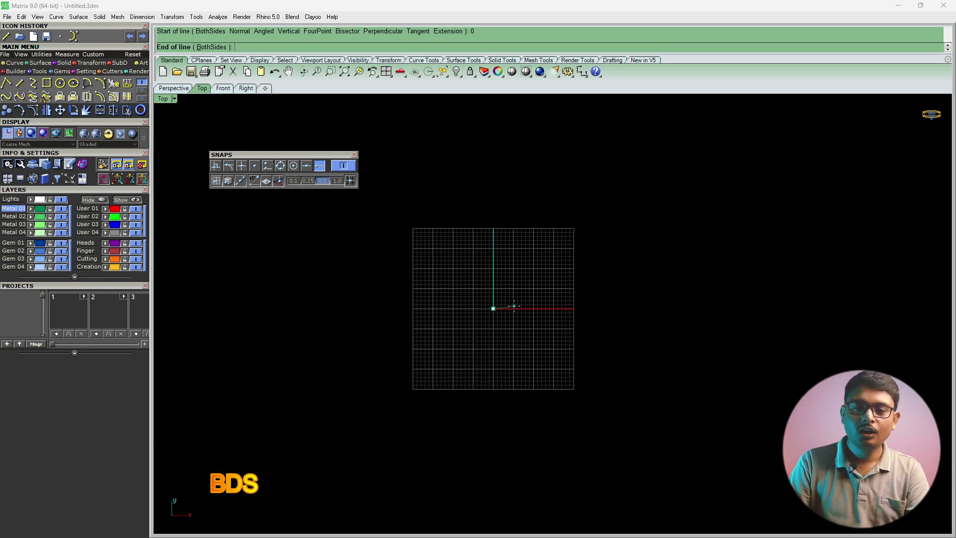
pyautogui.scroll(6, 495, 307)
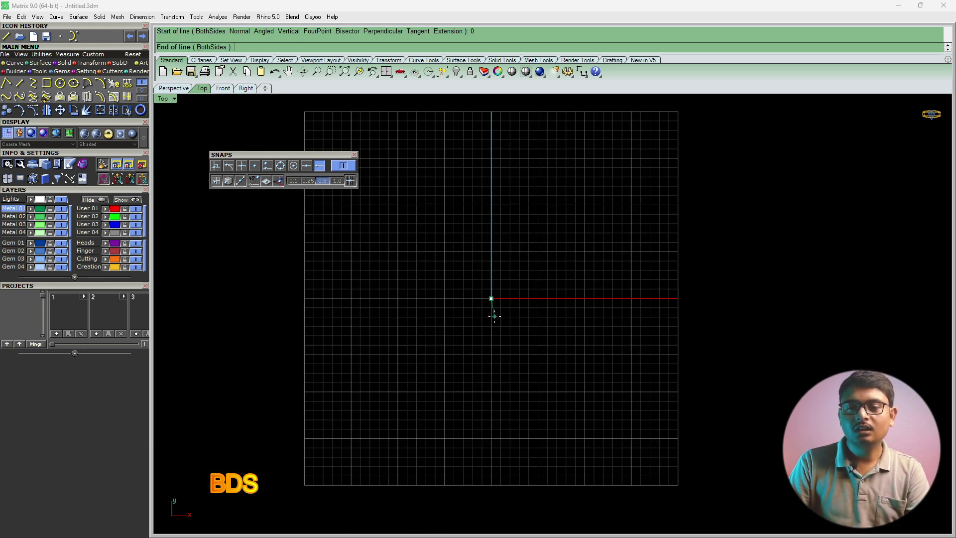
pyautogui.scroll(-4, 493, 305)
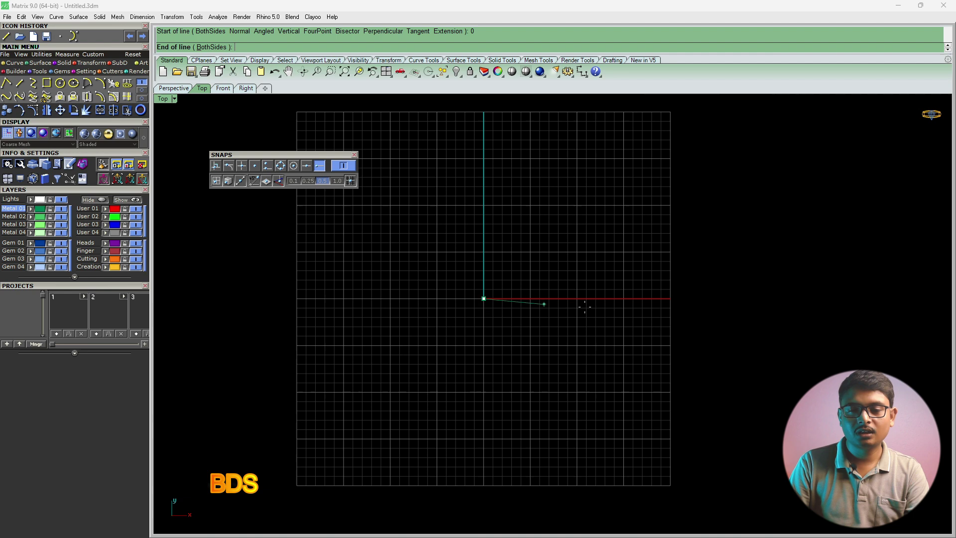
pyautogui.click(643, 298)
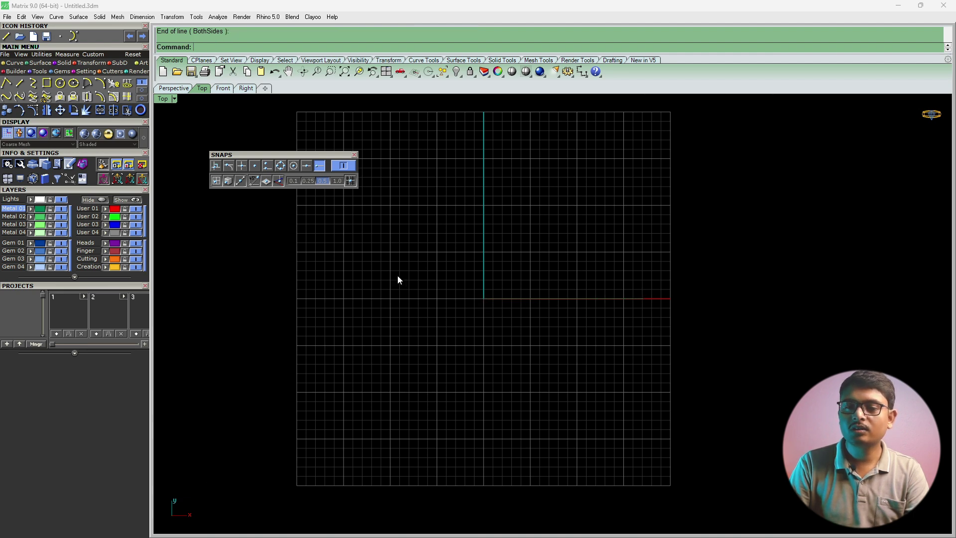
pyautogui.scroll(4, 523, 303)
pyautogui.click(471, 300)
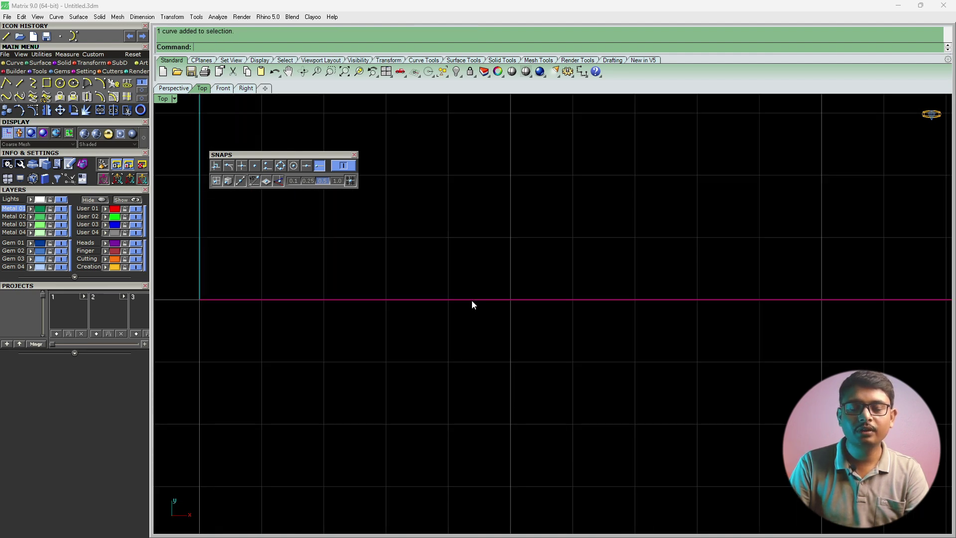
pyautogui.scroll(-3, 473, 300)
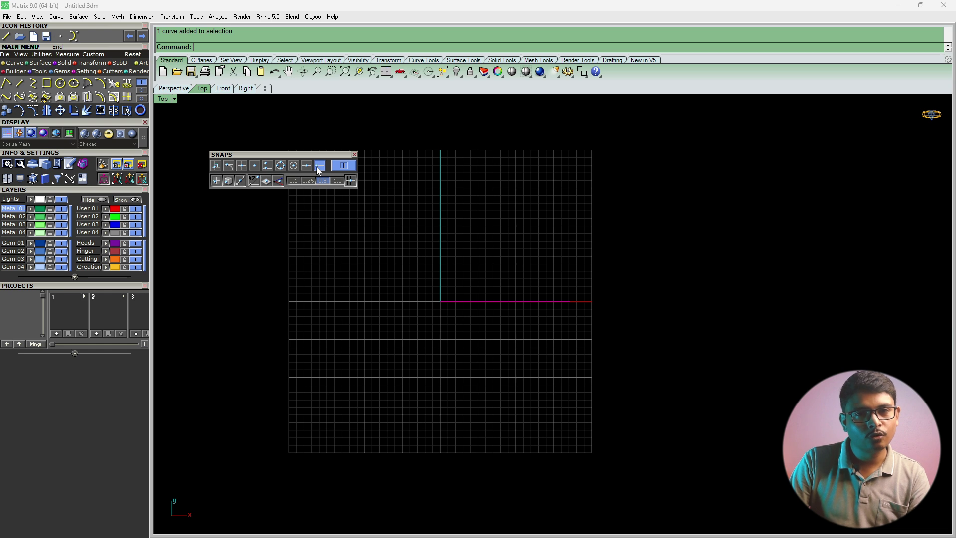
pyautogui.click(58, 109)
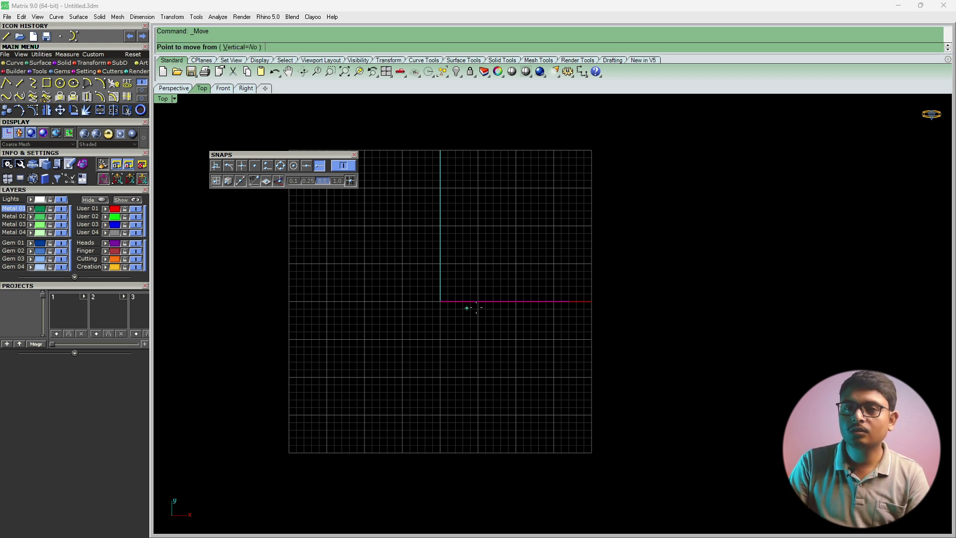
pyautogui.press('Escape')
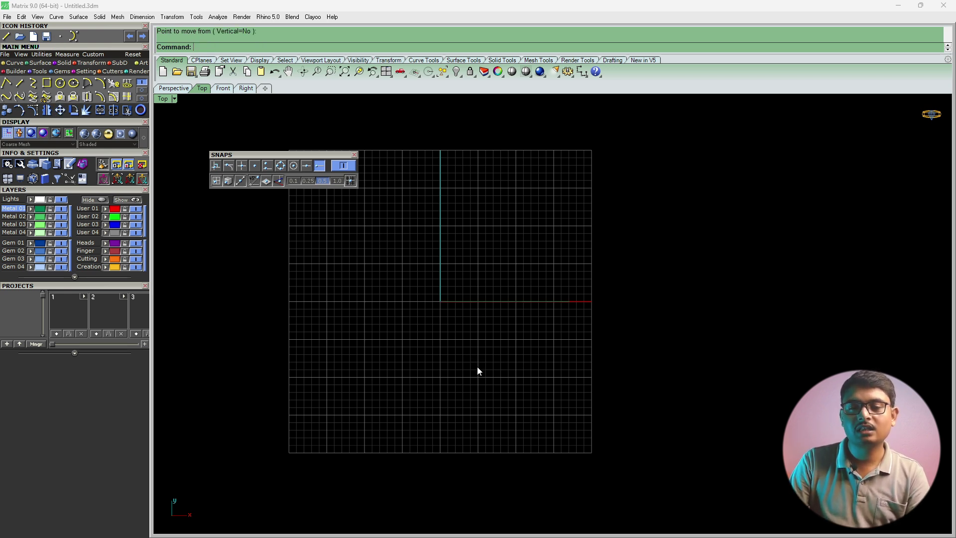
# Step: Move the floating Snaps palette to the corner of the Top viewport and select the line with a crossing window
pyautogui.moveTo(273, 154); pyautogui.dragTo(252, 98)
pyautogui.scroll(3, 479, 319)
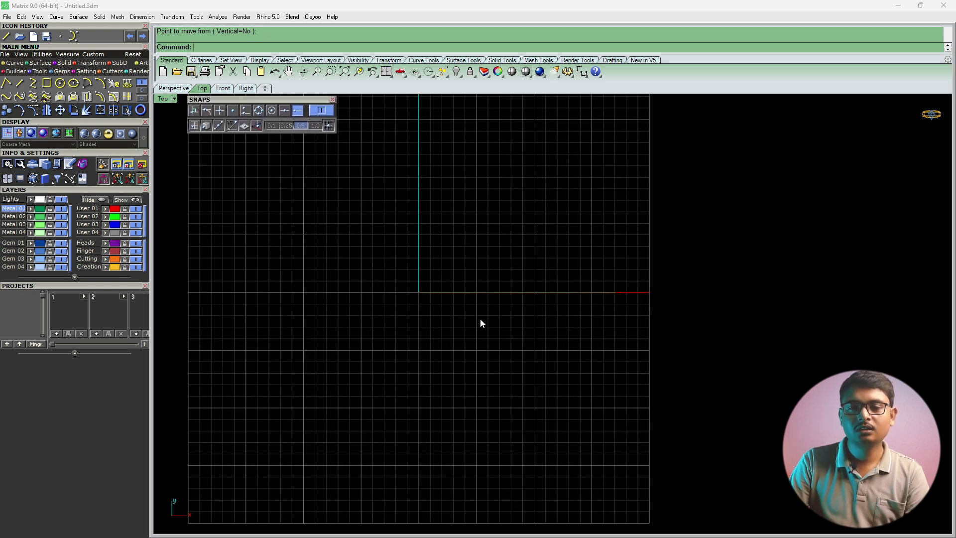
pyautogui.moveTo(624, 309); pyautogui.dragTo(562, 359)
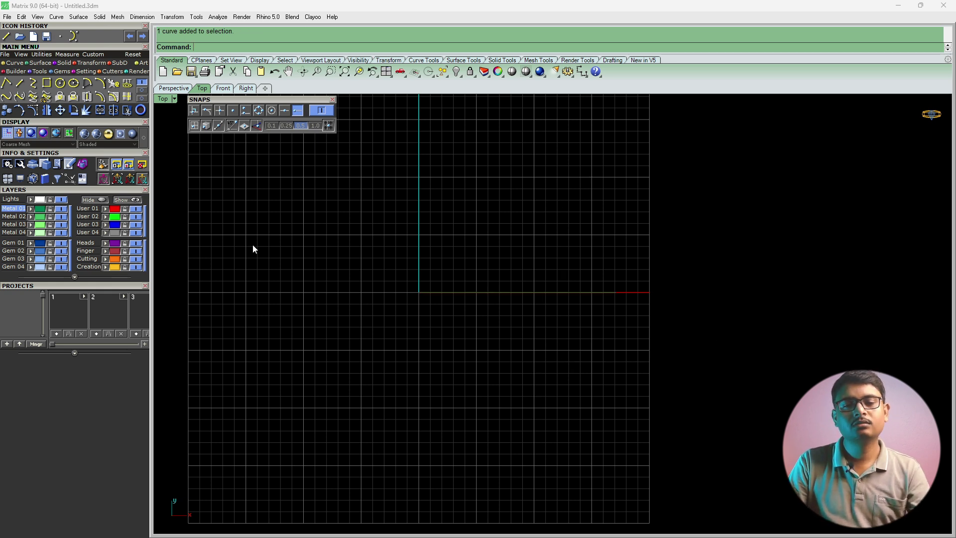
# Step: Select the line with an enclosing window and move it by its outer end about 32.8 units along the X axis, beyond the grid
pyautogui.moveTo(254, 209); pyautogui.dragTo(781, 457)
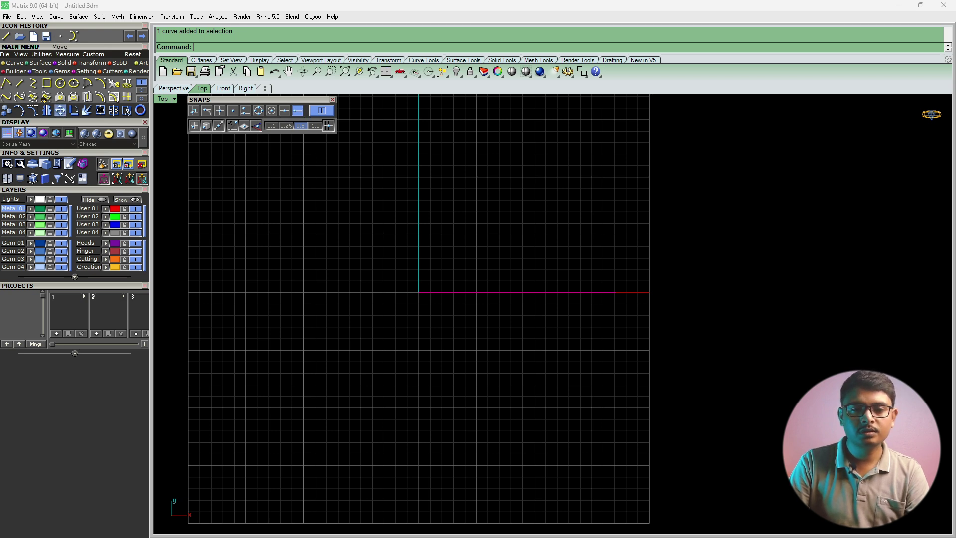
pyautogui.click(61, 110)
pyautogui.click(616, 292)
pyautogui.scroll(-3, 821, 309)
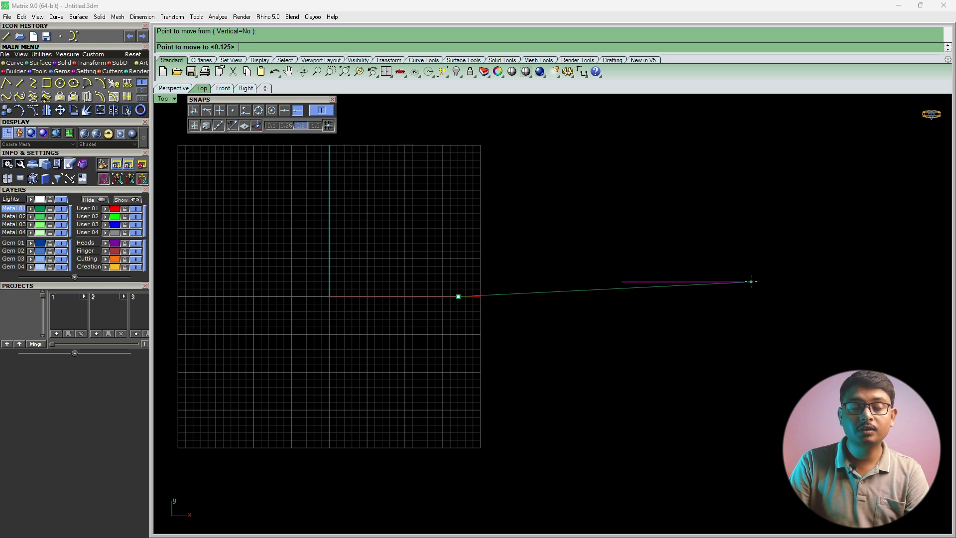
pyautogui.keyDown('shift'); pyautogui.click(706, 282); pyautogui.keyUp('shift')
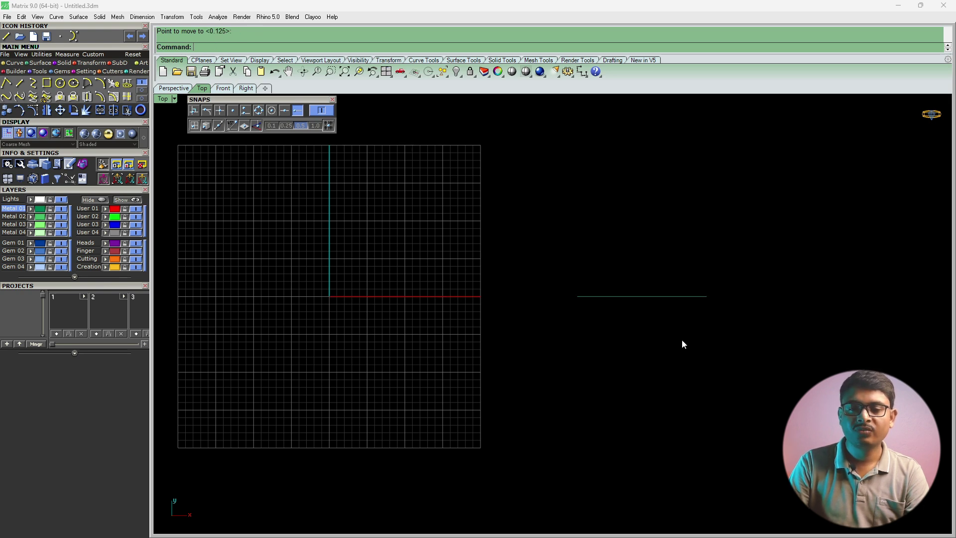
# Step: Turn on the Mid snap during a Move of the line, and try moving the line from its midpoint
pyautogui.scroll(5, 682, 339)
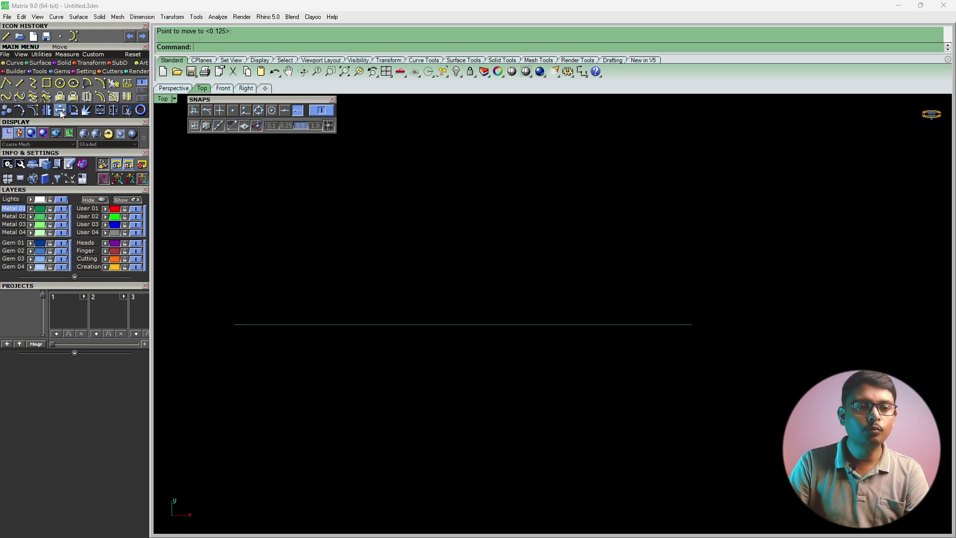
pyautogui.click(60, 111)
pyautogui.click(699, 324)
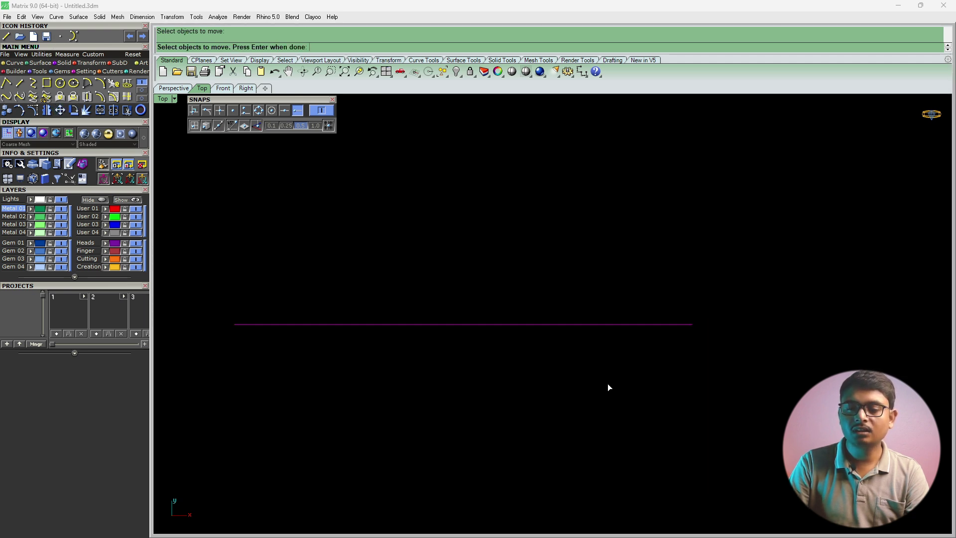
pyautogui.press('Return')
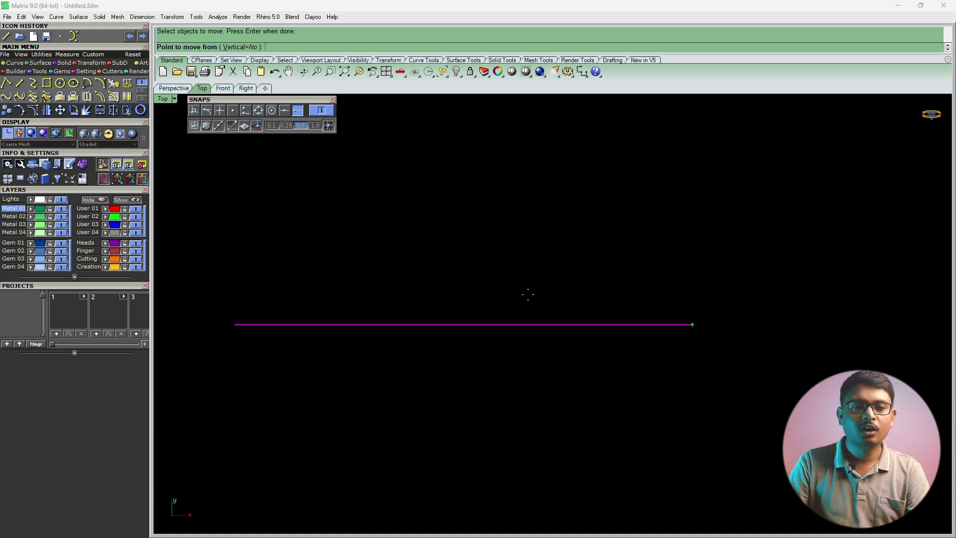
pyautogui.click(285, 109)
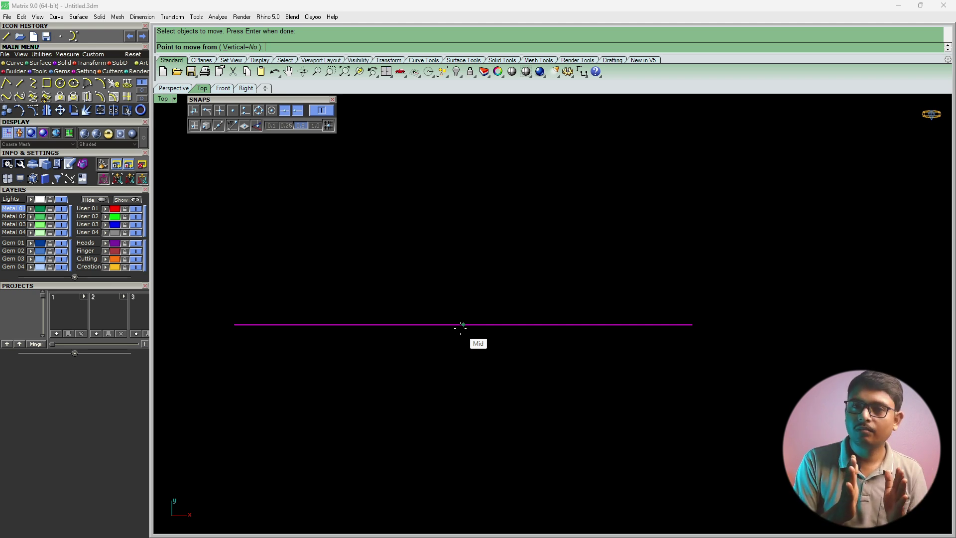
pyautogui.scroll(4, 462, 326)
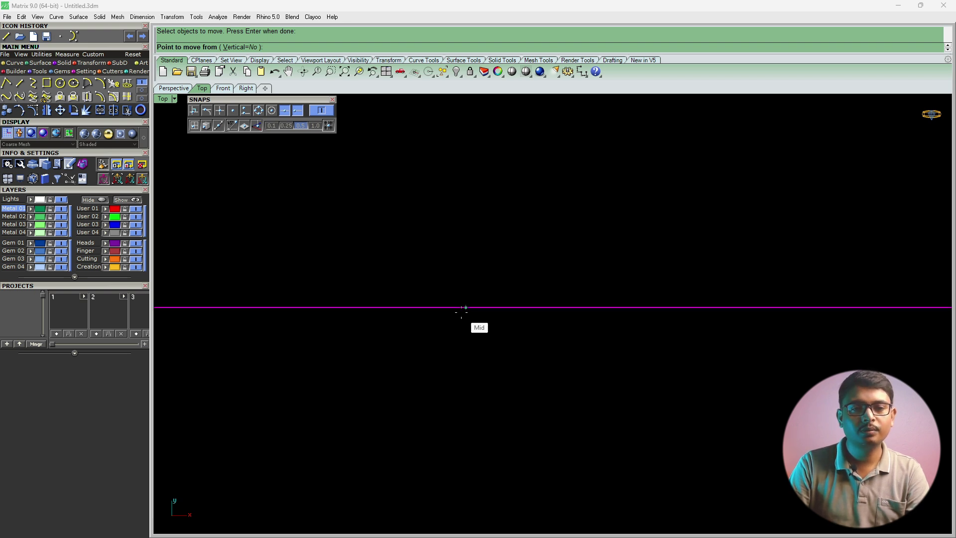
pyautogui.click(464, 308)
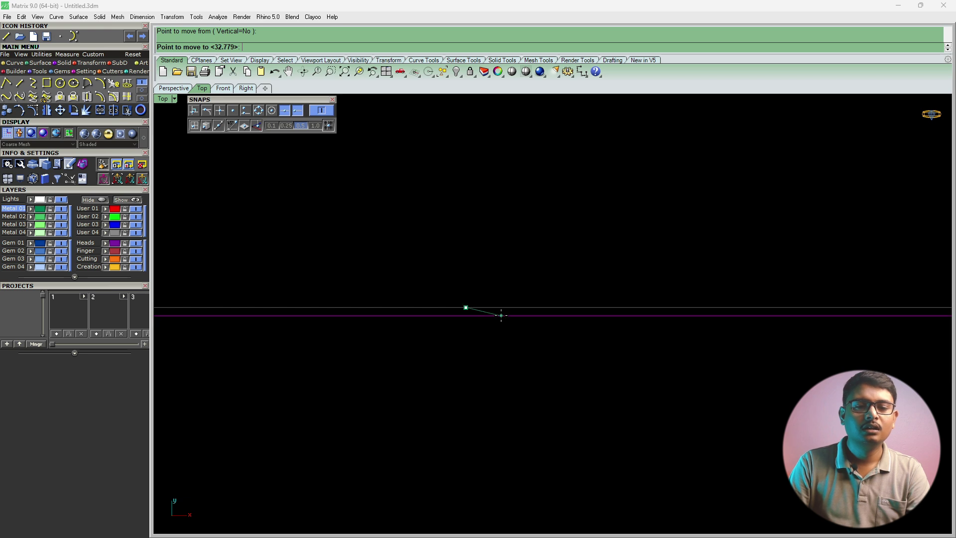
pyautogui.press('Escape')
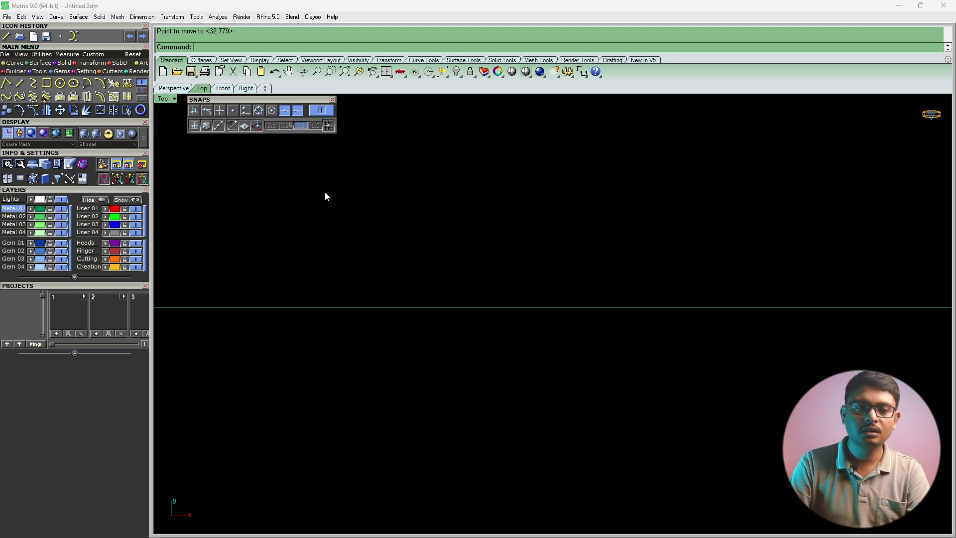
# Step: Enable the Point snap and the snap between Point and Quad, and show the further curve tools that include Single Point
pyautogui.click(244, 111)
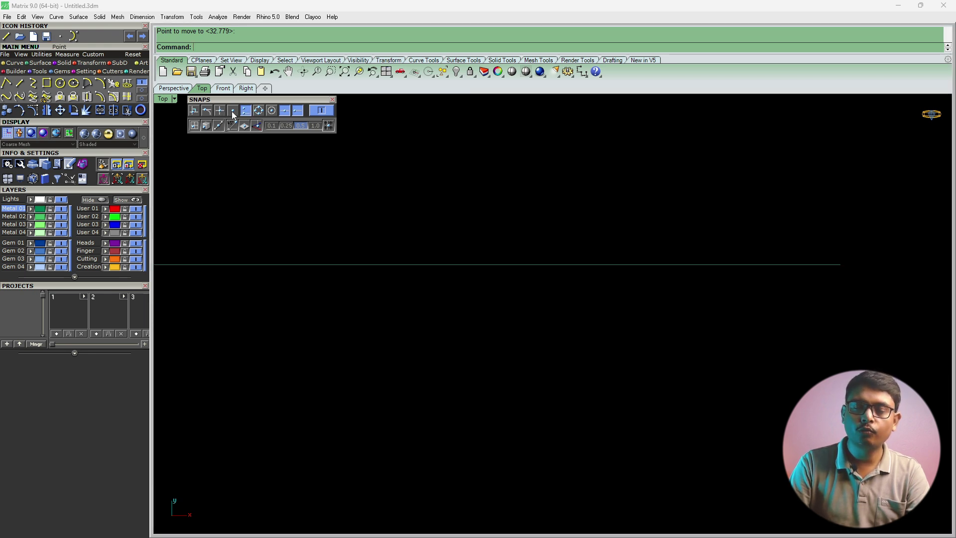
pyautogui.click(231, 110)
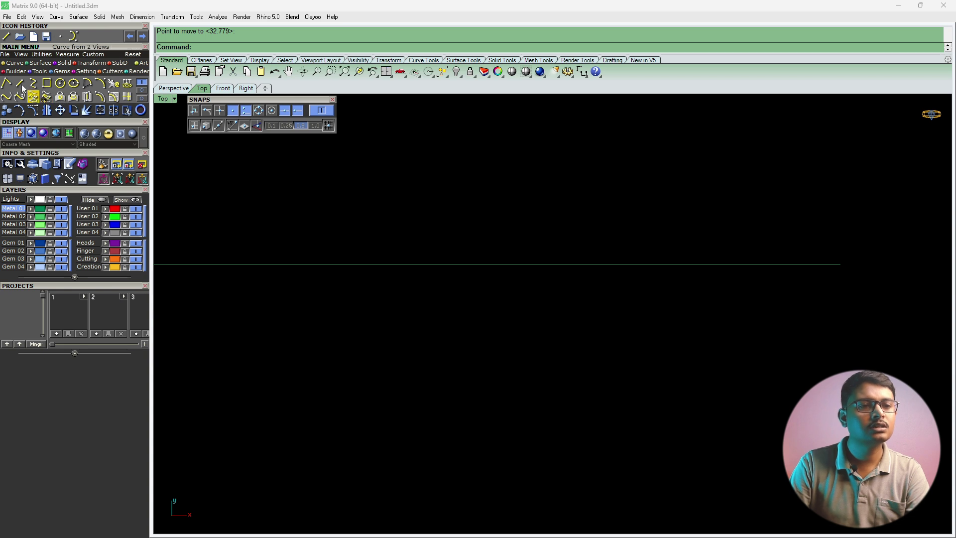
pyautogui.click(142, 95)
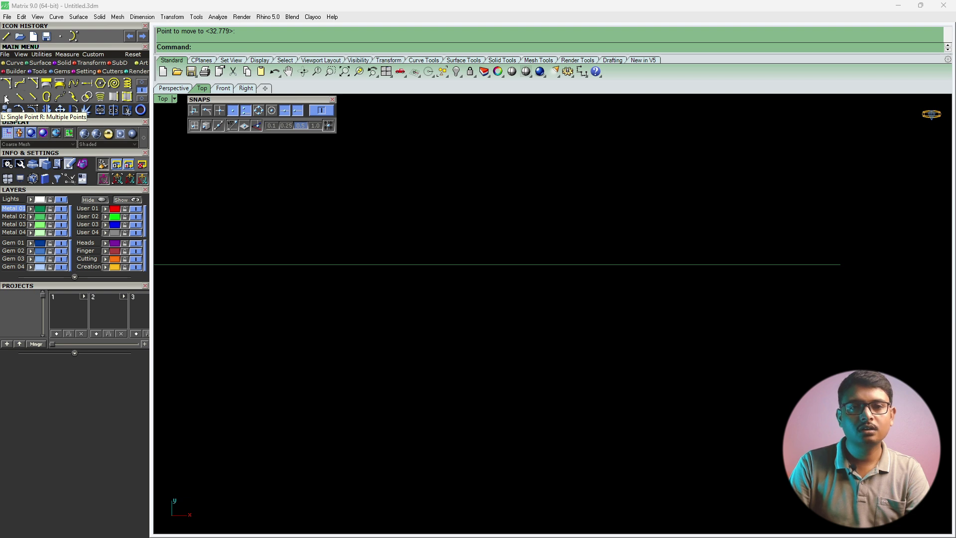
# Step: Place three single points above the horizontal line in the Top viewport
pyautogui.click(6, 99)
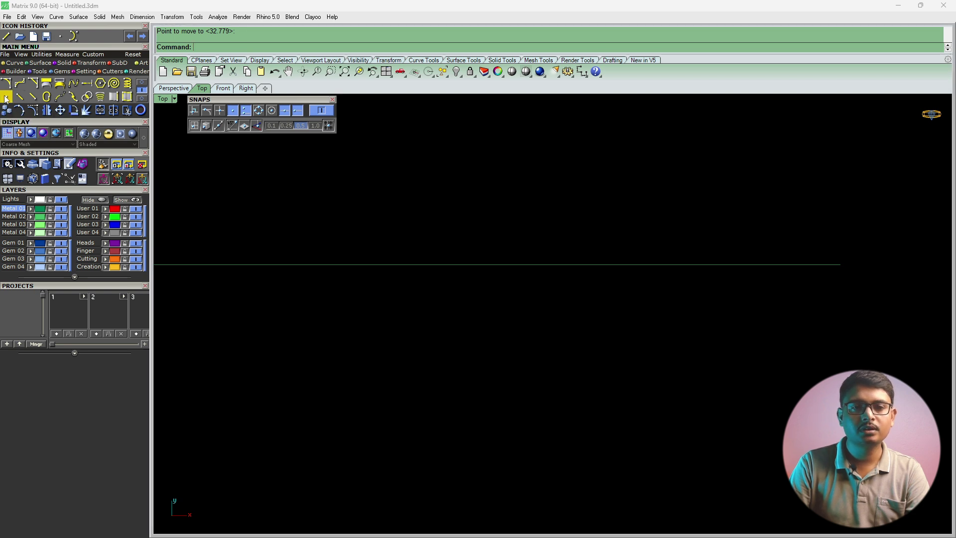
pyautogui.click(490, 198)
pyautogui.click(621, 185)
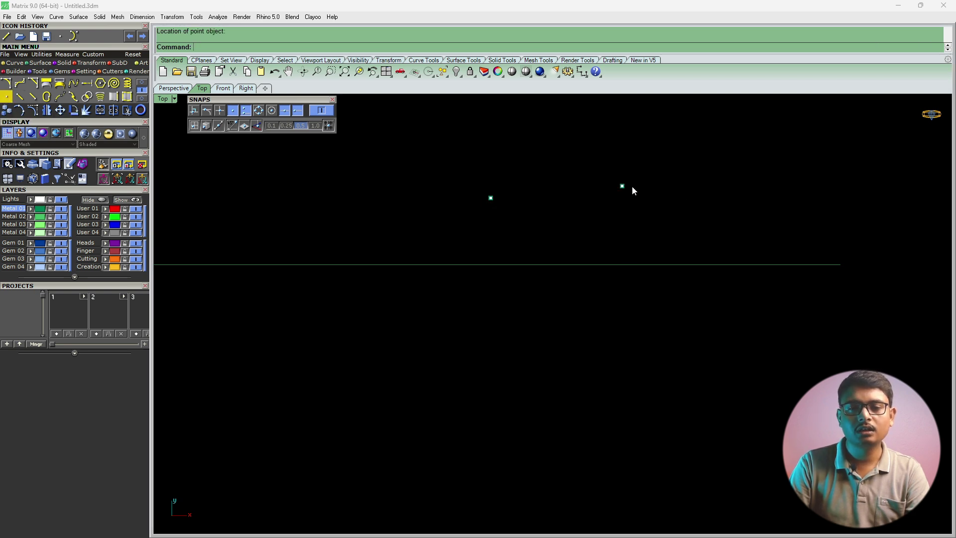
pyautogui.rightClick(684, 176)
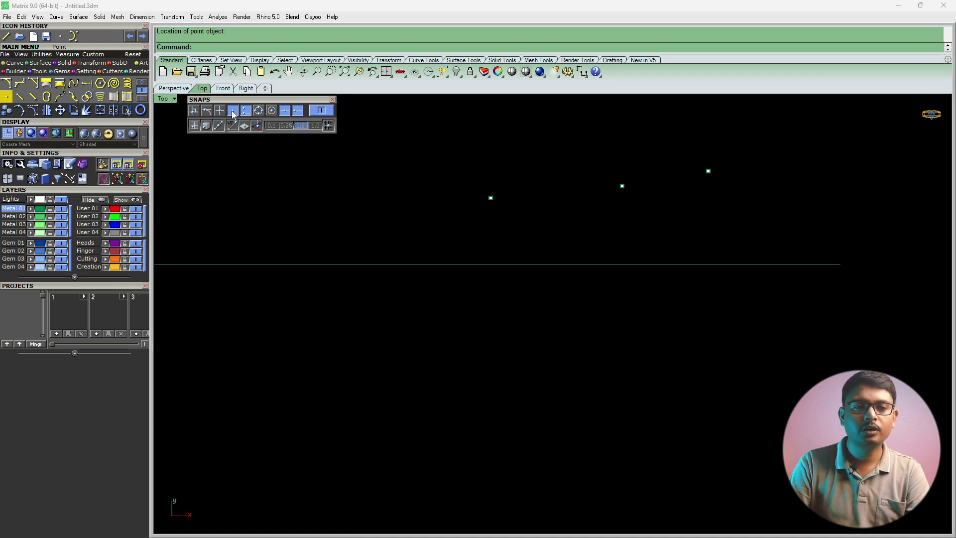
# Step: Enable the Int snap and draw a vertical line that crosses the horizontal line
pyautogui.rightClick(432, 183)
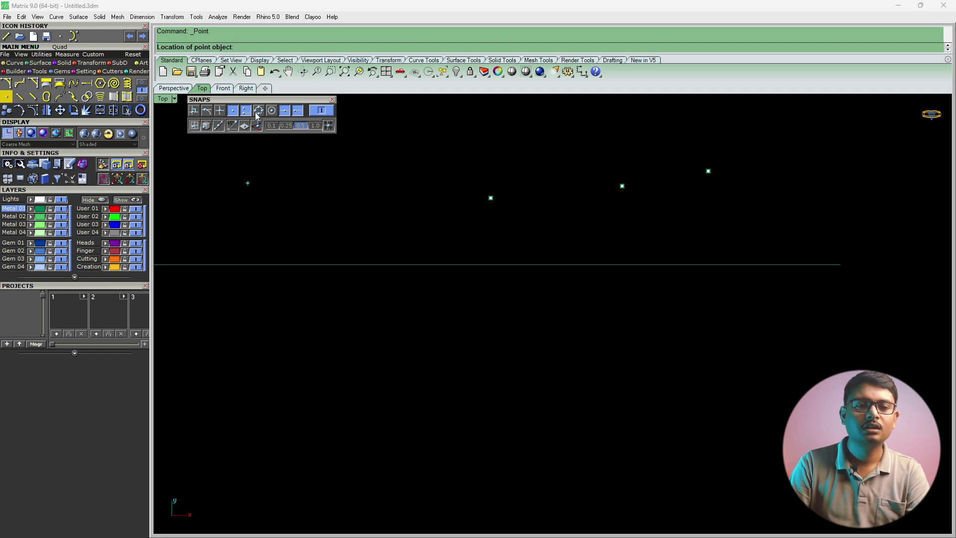
pyautogui.click(219, 112)
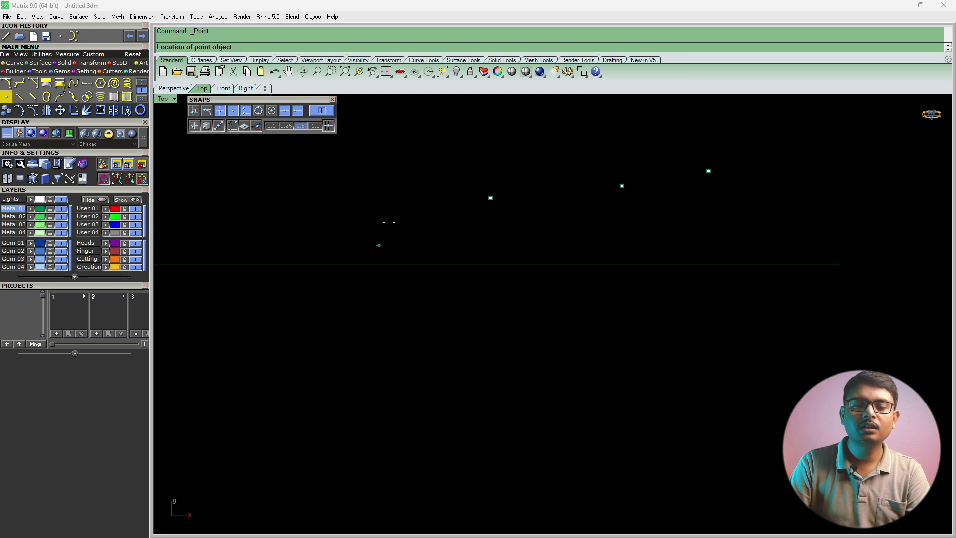
pyautogui.click(387, 262)
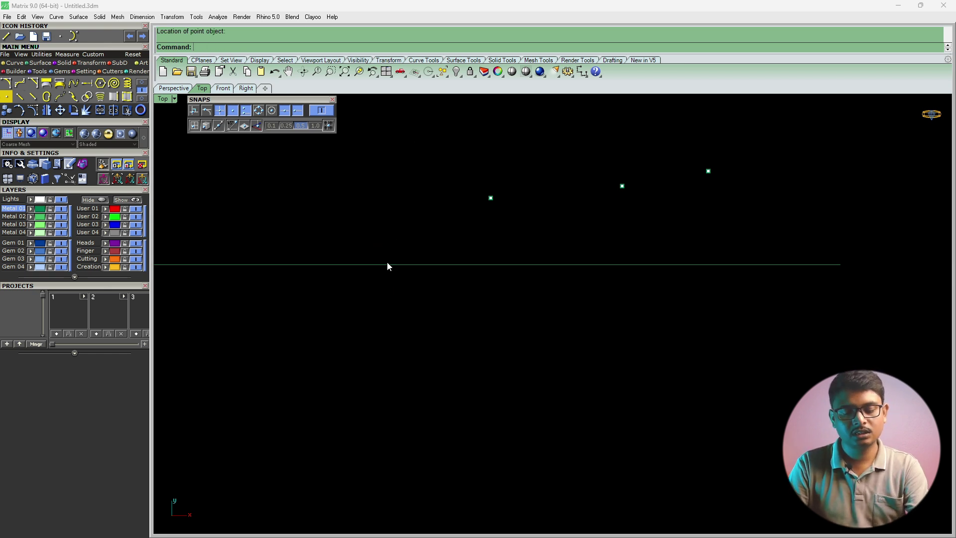
pyautogui.write('l')
pyautogui.press('Return')
pyautogui.click(415, 144)
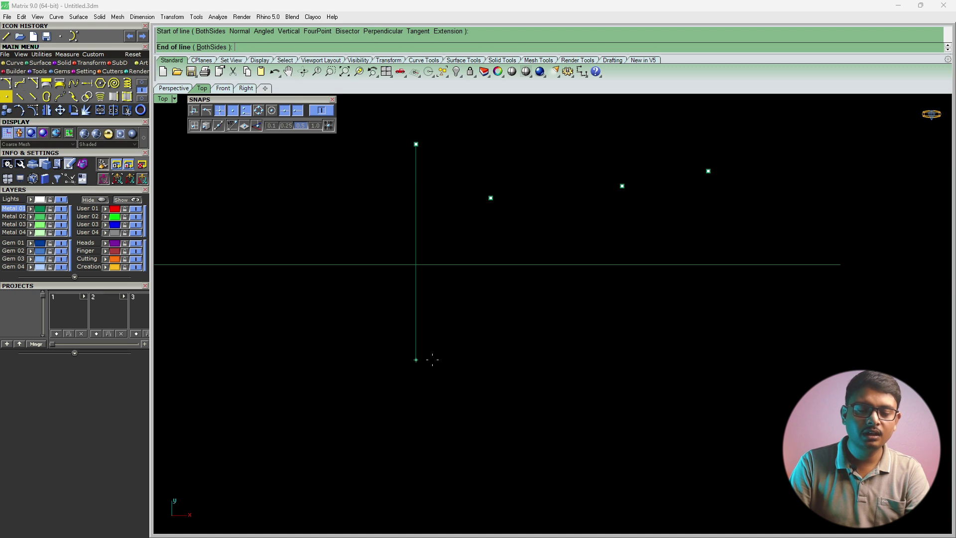
pyautogui.click(432, 359)
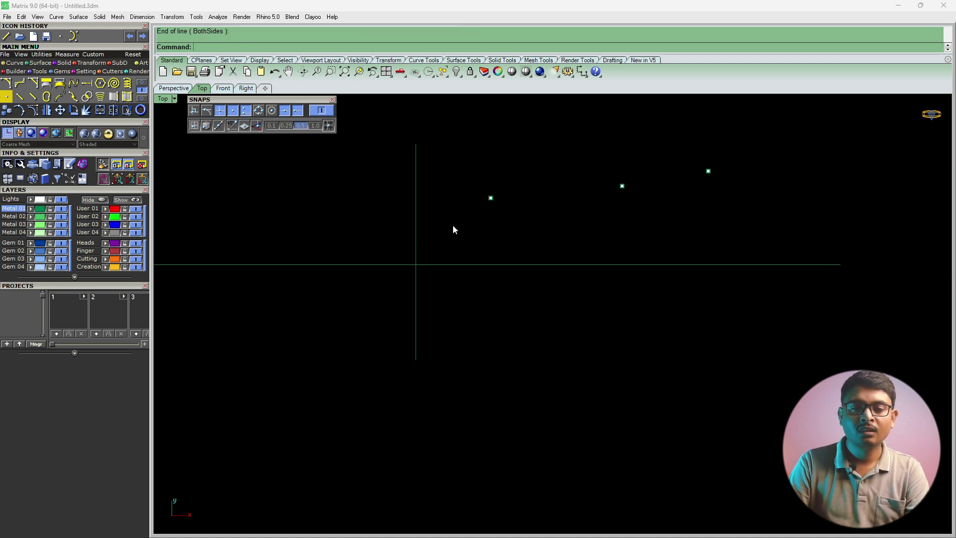
# Step: Select the two crossing lines and try to move them using their intersection as the base point
pyautogui.moveTo(452, 225); pyautogui.dragTo(128, 387)
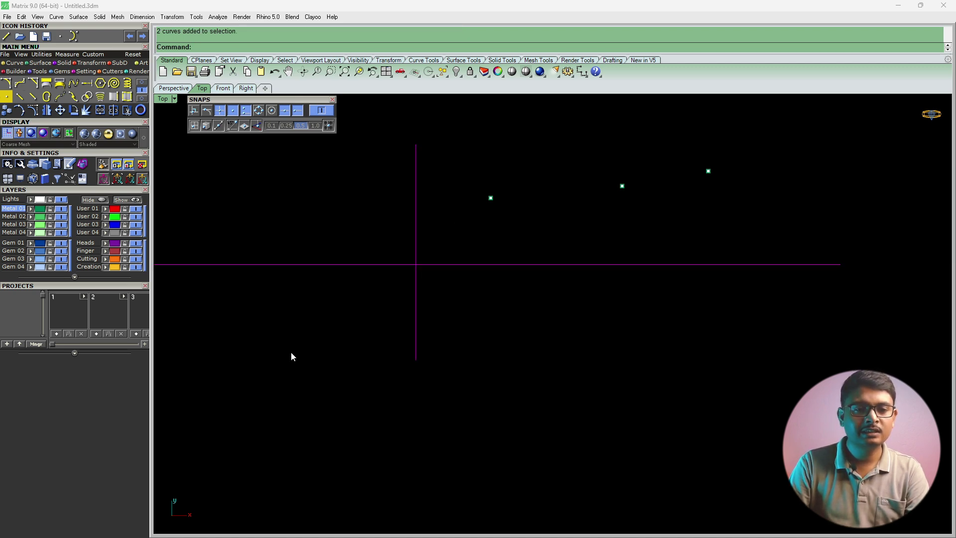
pyautogui.click(59, 110)
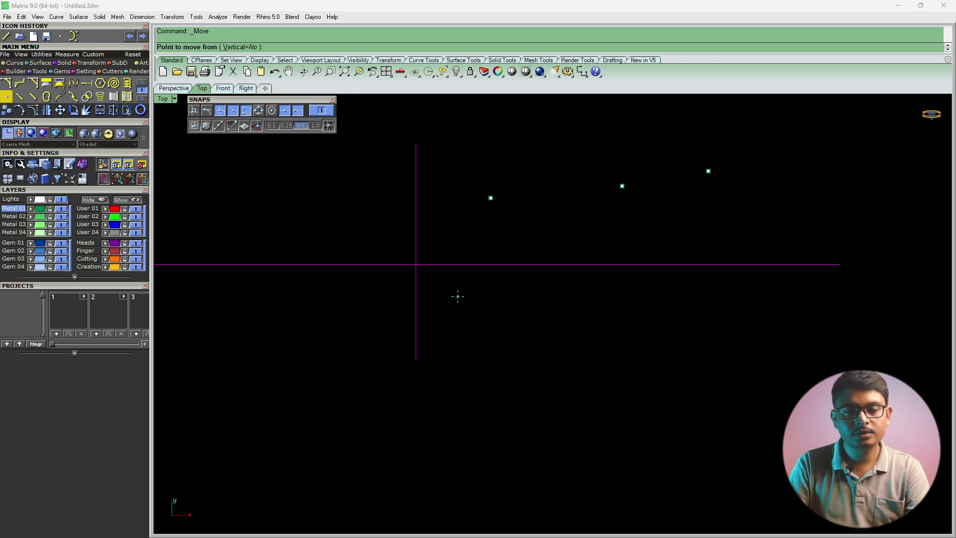
pyautogui.click(416, 264)
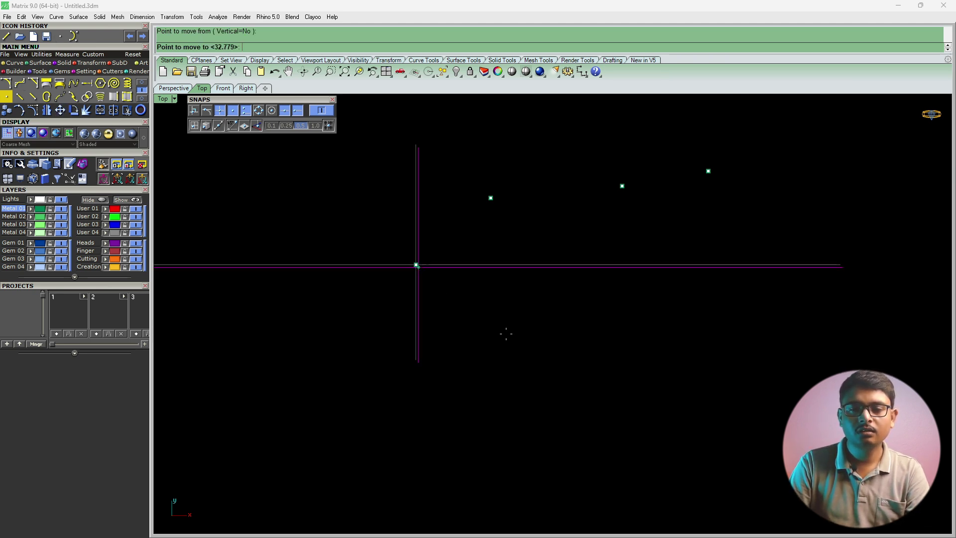
pyautogui.press('Escape')
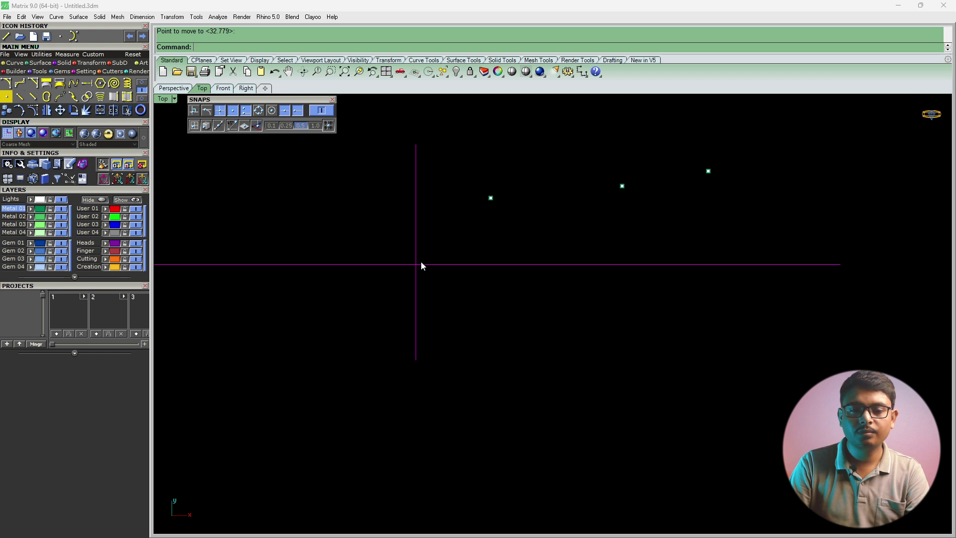
pyautogui.rightClick(419, 264)
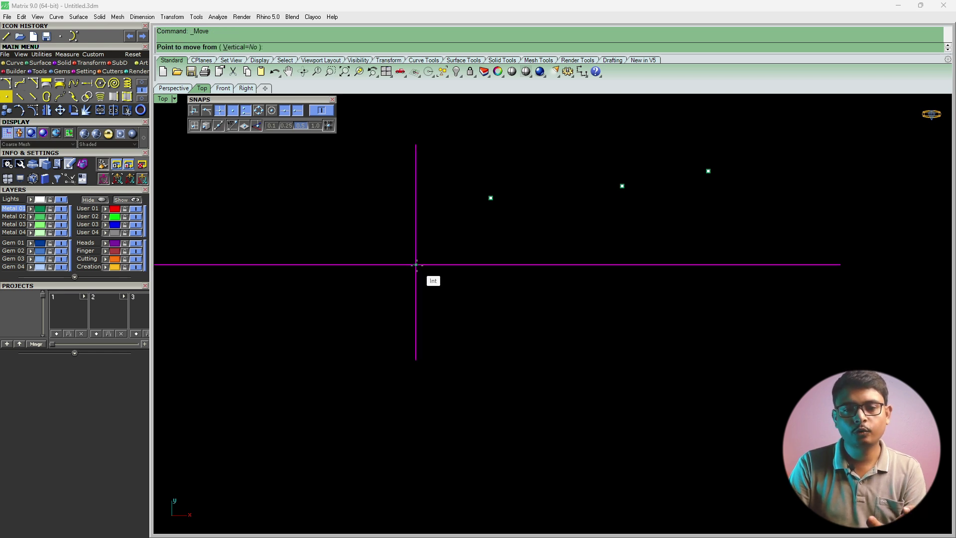
pyautogui.scroll(-18, 458, 321)
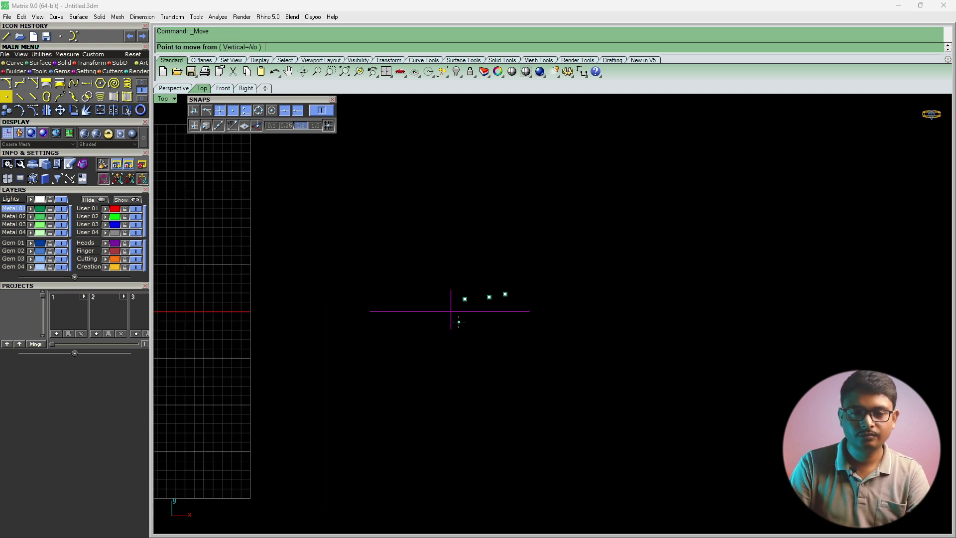
pyautogui.press('Escape')
# Step: Delete both lines and the points, and dock the floating Snaps palette above the Layers palette
pyautogui.moveTo(569, 262); pyautogui.dragTo(414, 357)
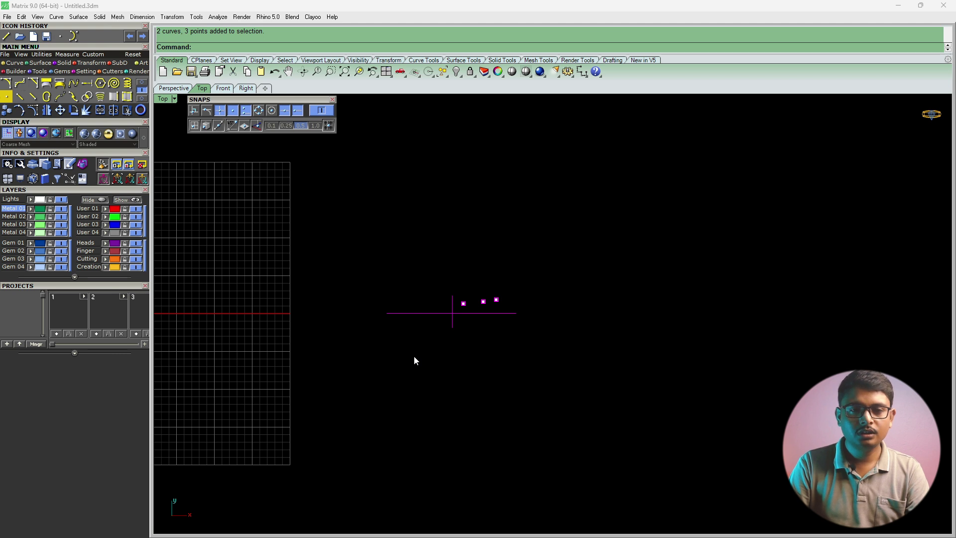
pyautogui.press('Delete')
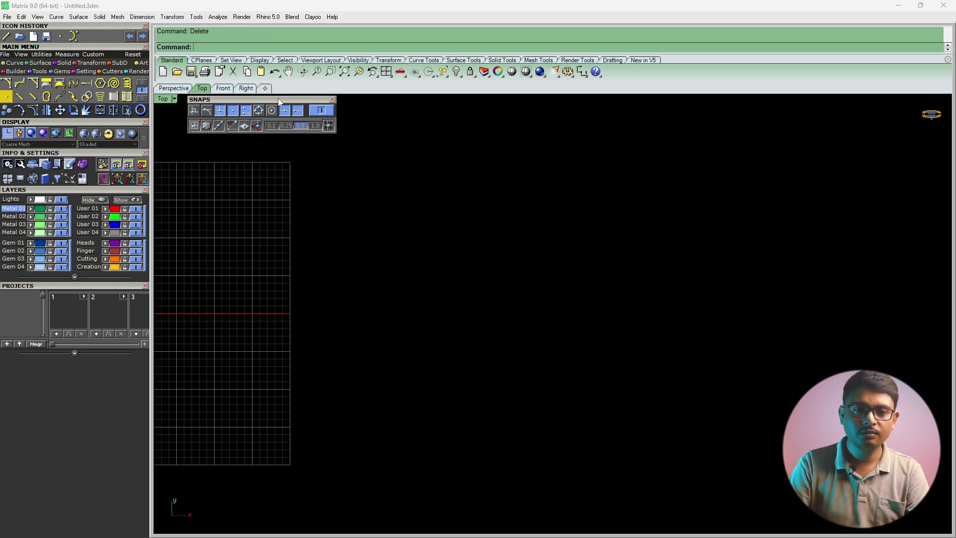
pyautogui.moveTo(279, 99); pyautogui.dragTo(90, 190)
pyautogui.moveTo(386, 303); pyautogui.dragTo(625, 327, button='right')
pyautogui.scroll(-6, 611, 323)
pyautogui.scroll(4, 486, 335)
pyautogui.moveTo(501, 341); pyautogui.dragTo(509, 345, button='right')
pyautogui.scroll(4, 499, 347)
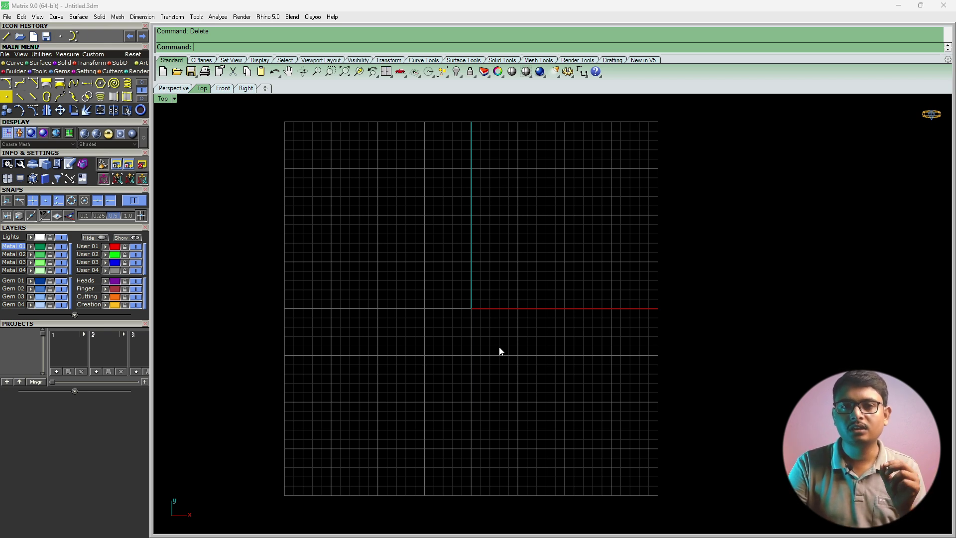
# Step: Start a picture frame with the motif sheet image "WhatsApp Image 2022-05-09 at 2.53.58 PM" from the photo all folder
pyautogui.click(391, 81)
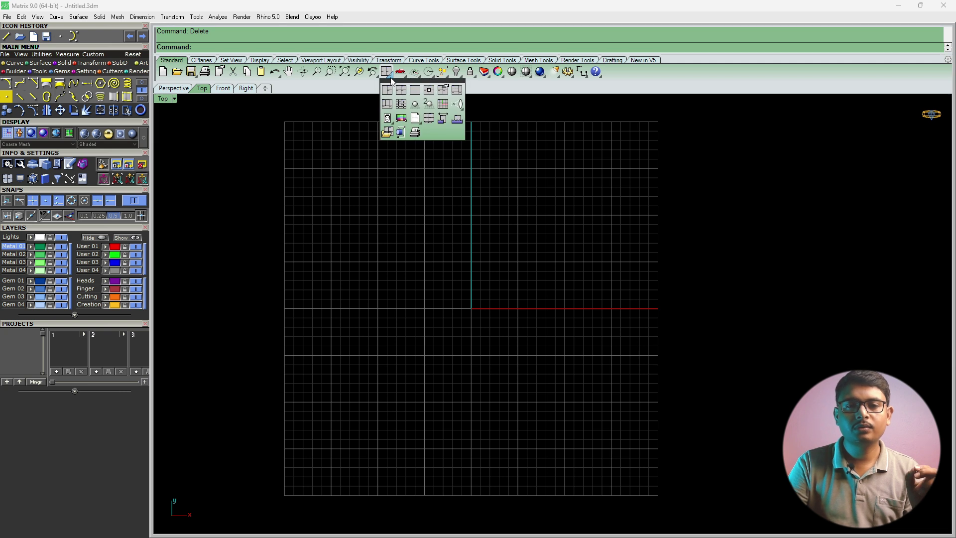
pyautogui.click(401, 120)
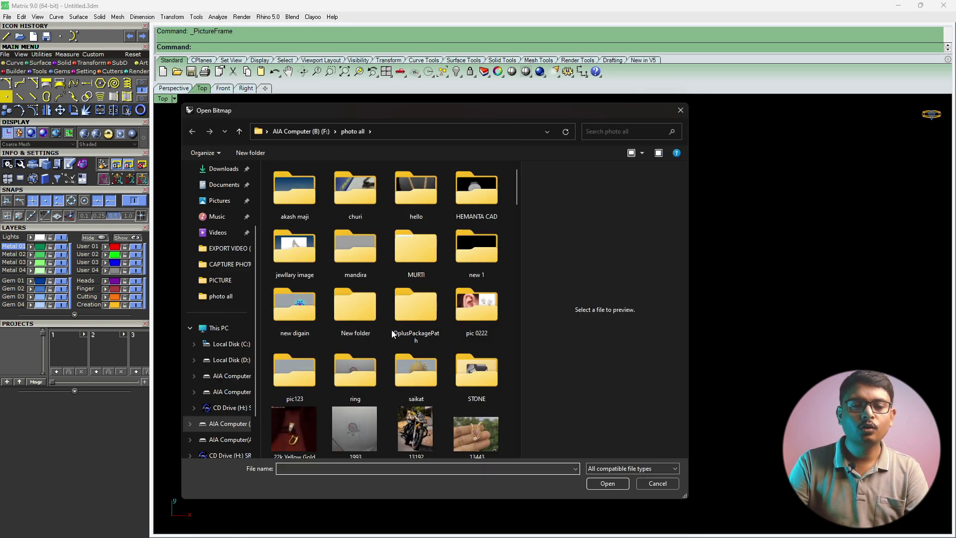
pyautogui.scroll(-15, 403, 337)
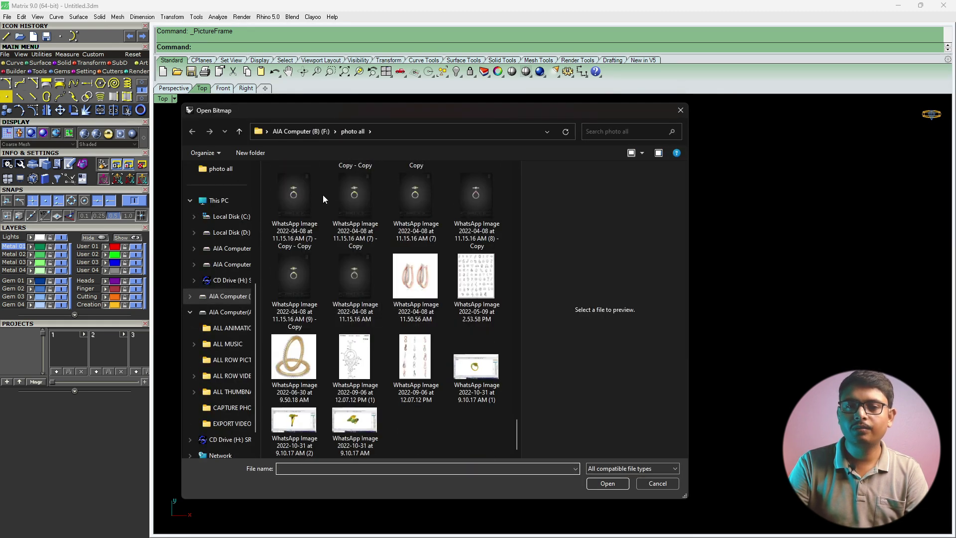
pyautogui.click(476, 317)
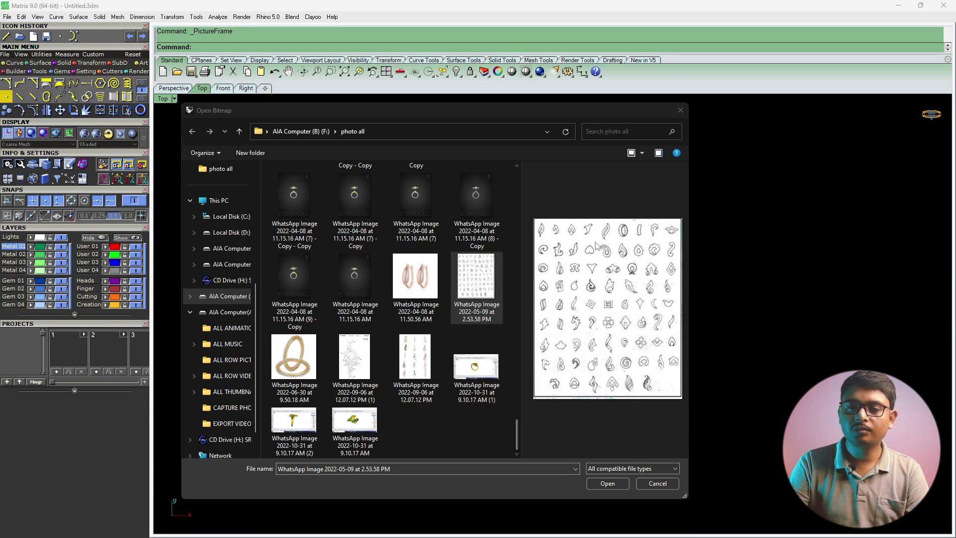
pyautogui.click(608, 484)
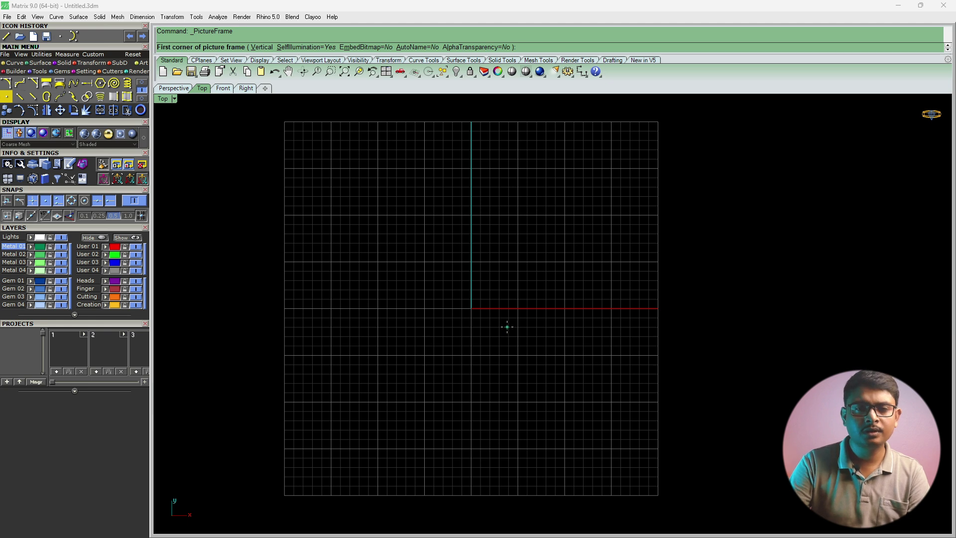
# Step: Place the picture frame with its first corner at the origin (0) and its length along the X axis, as wide as the grid
pyautogui.write('0')
pyautogui.press('Return')
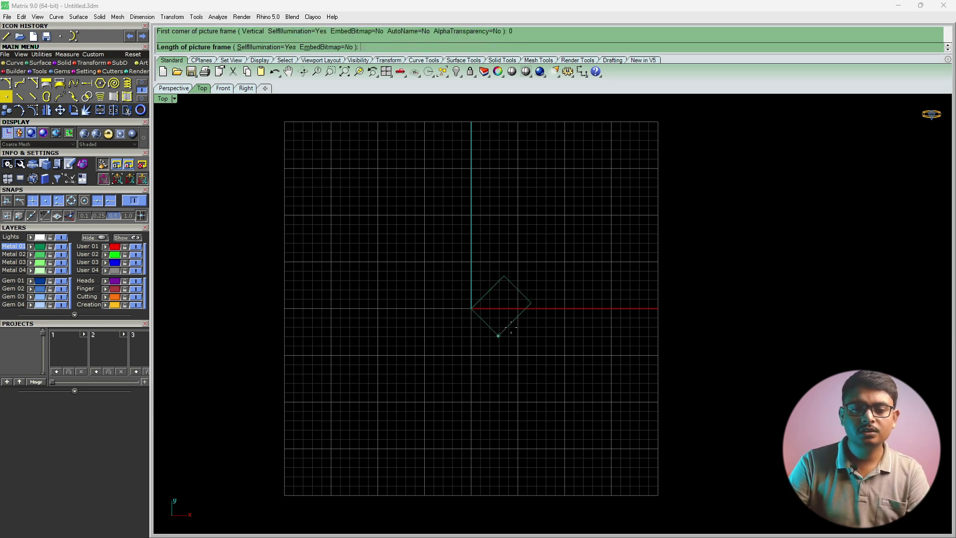
pyautogui.click(845, 302)
pyautogui.scroll(-5, 472, 381)
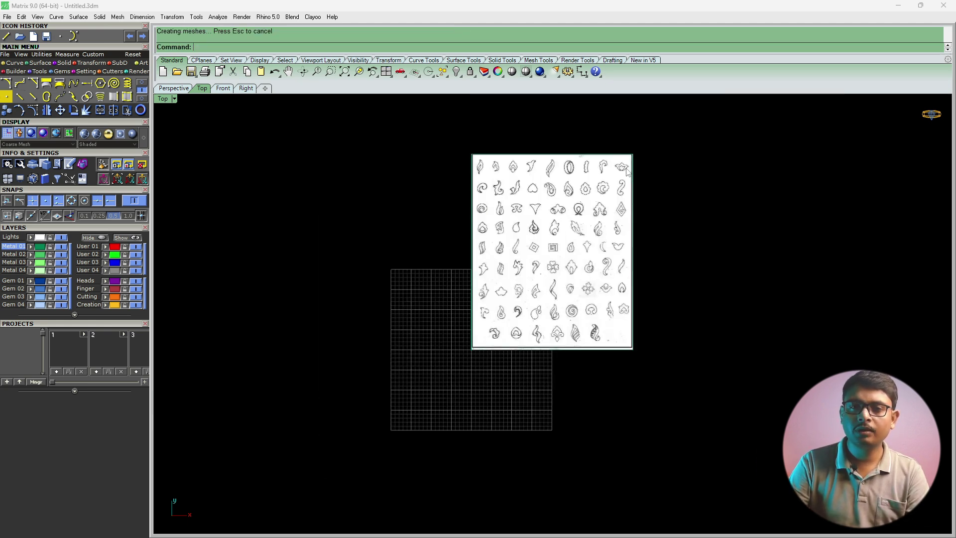
pyautogui.scroll(2, 473, 351)
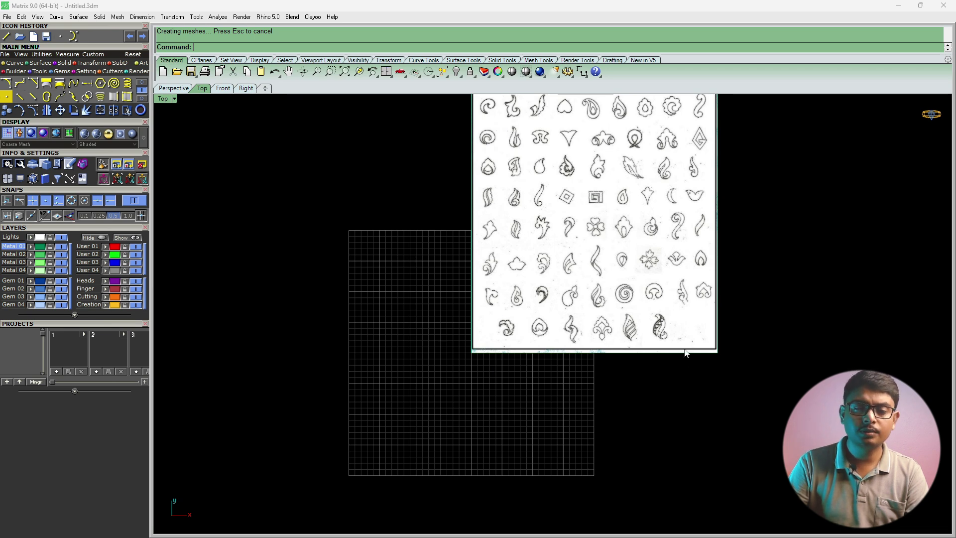
pyautogui.scroll(-2, 554, 367)
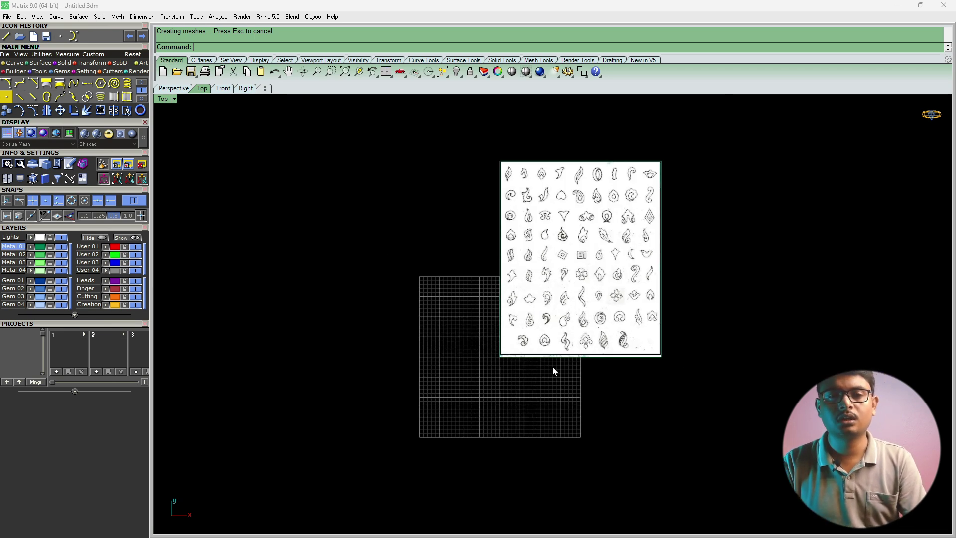
pyautogui.scroll(3, 516, 178)
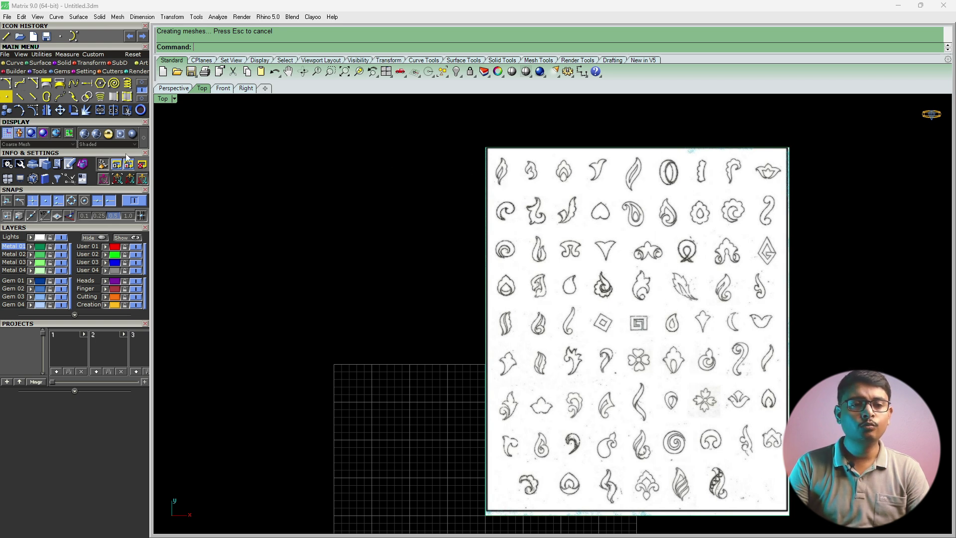
pyautogui.click(60, 110)
pyautogui.scroll(4, 523, 162)
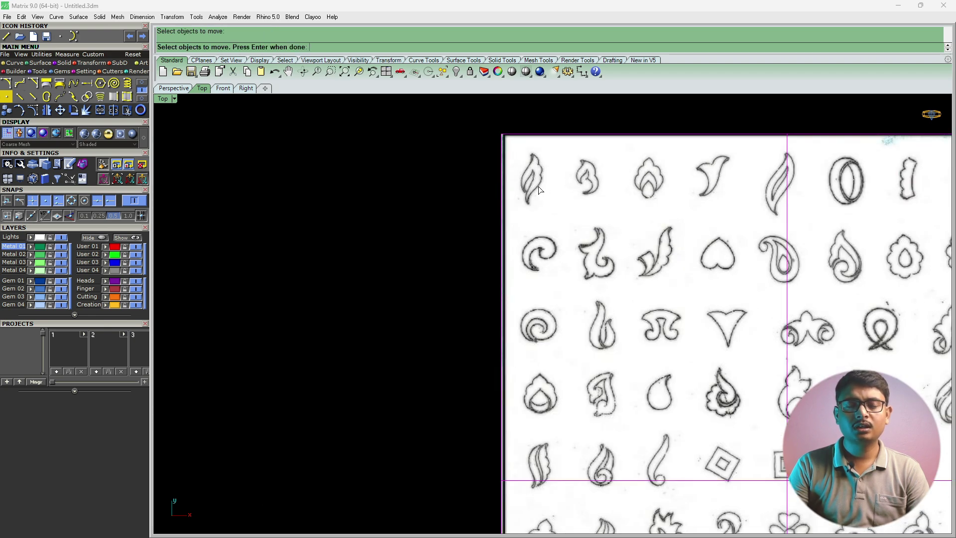
pyautogui.click(525, 184)
pyautogui.press('Return')
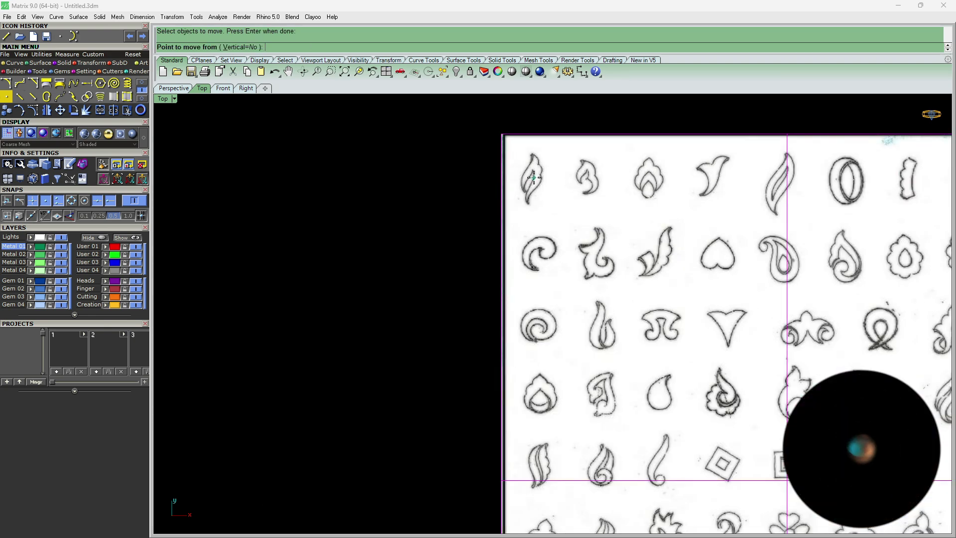
pyautogui.scroll(5, 533, 177)
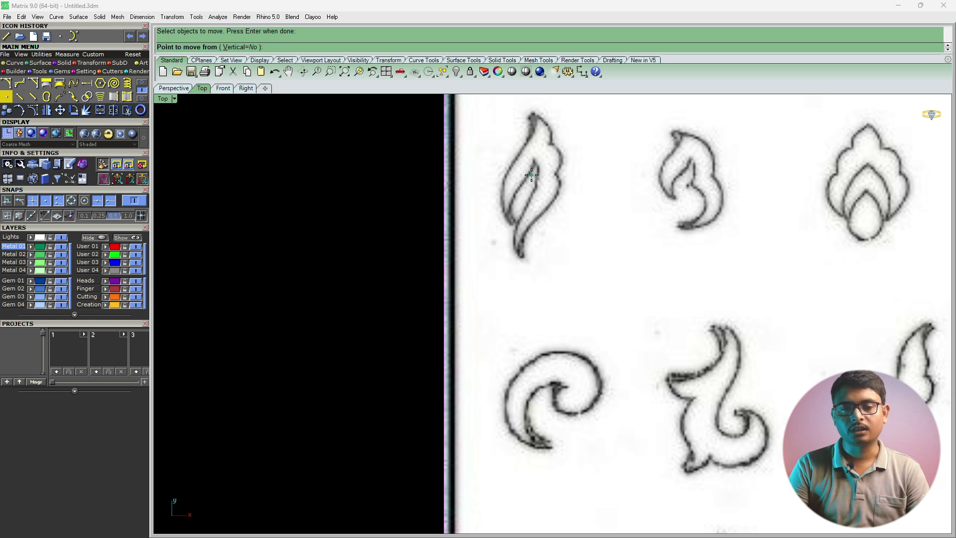
pyautogui.press('Escape')
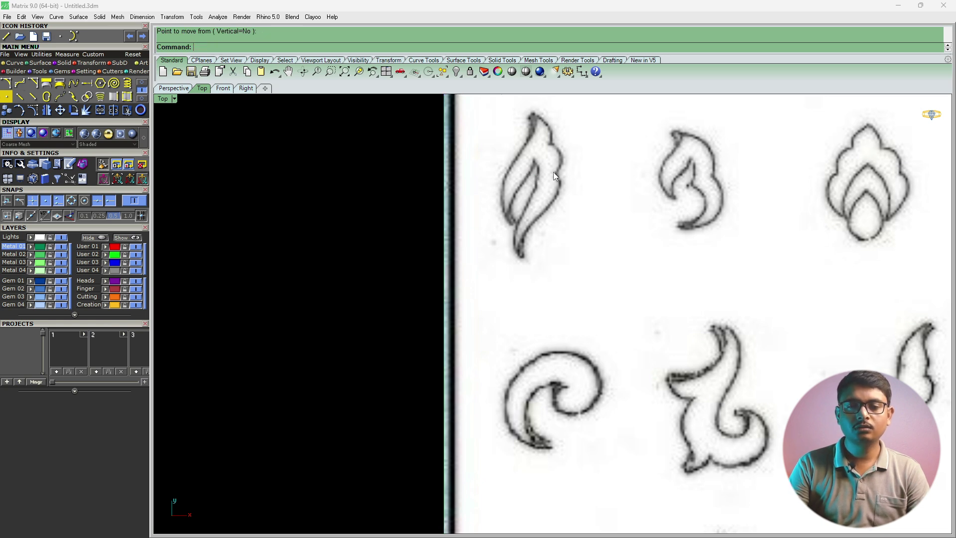
# Step: Move the picture from the middle of its first leaf motif to the origin (0)
pyautogui.click(527, 178)
pyautogui.press('Return')
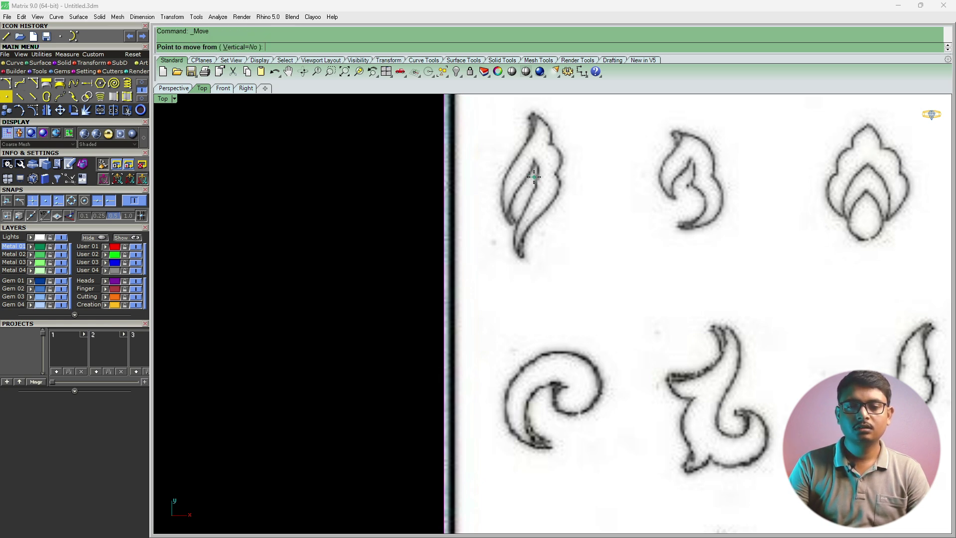
pyautogui.click(533, 178)
pyautogui.write('0')
pyautogui.press('Return')
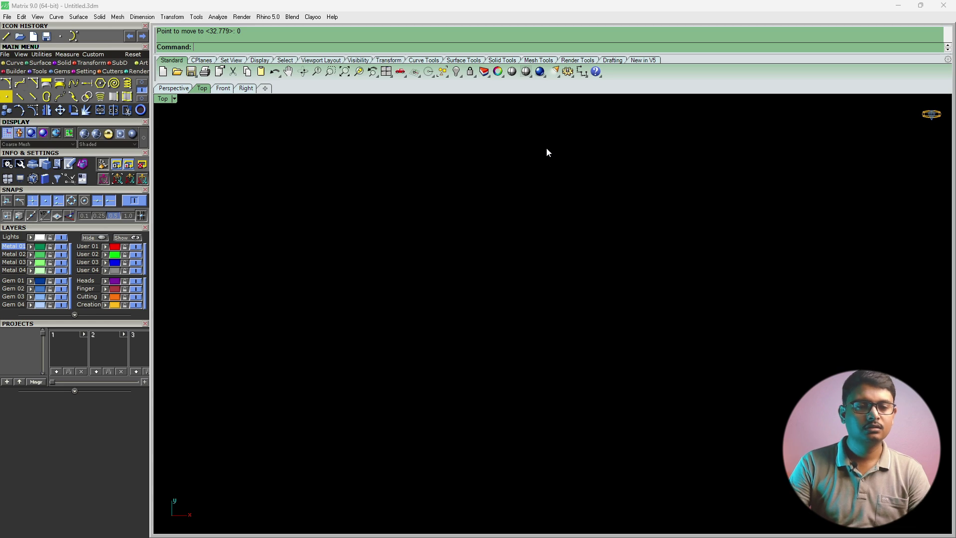
pyautogui.scroll(10, 548, 243)
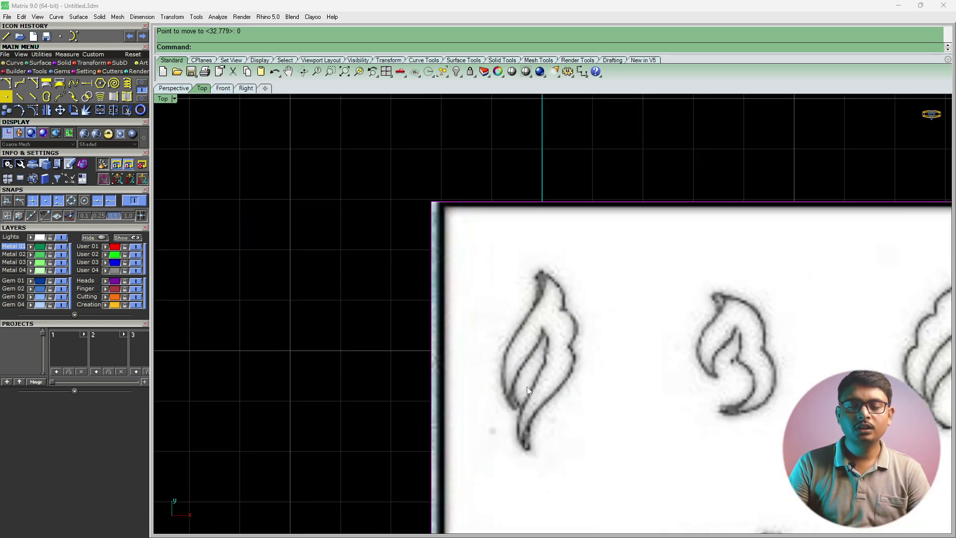
pyautogui.moveTo(527, 386); pyautogui.dragTo(510, 298, button='right')
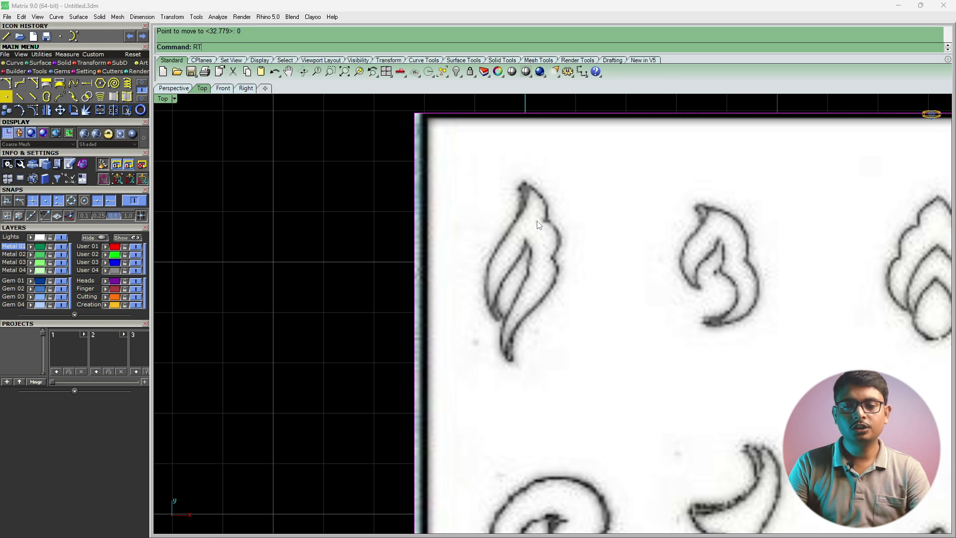
# Step: Rotate the picture about the first leaf's upper tip until its stem tip lies almost straight below, without copying
pyautogui.press('Return')
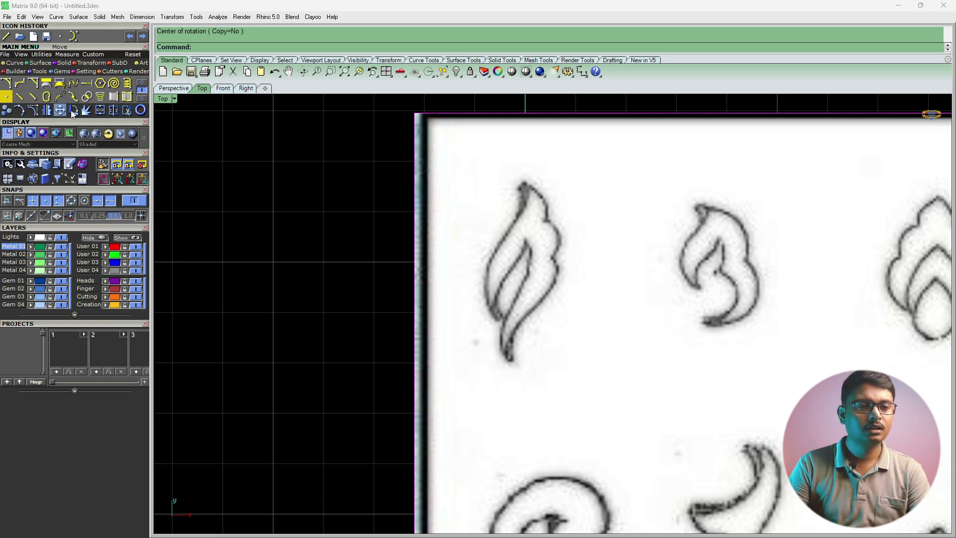
pyautogui.click(73, 110)
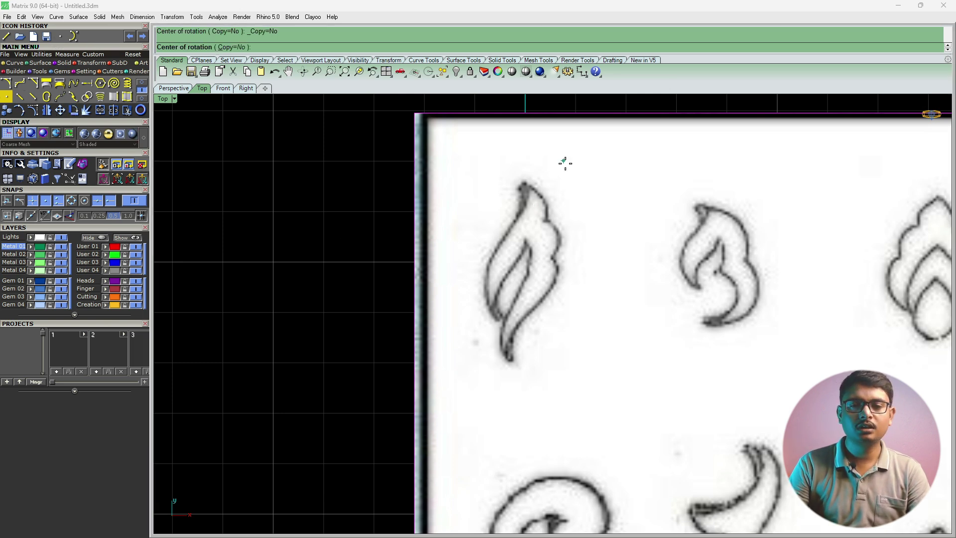
pyautogui.click(527, 184)
pyautogui.click(507, 360)
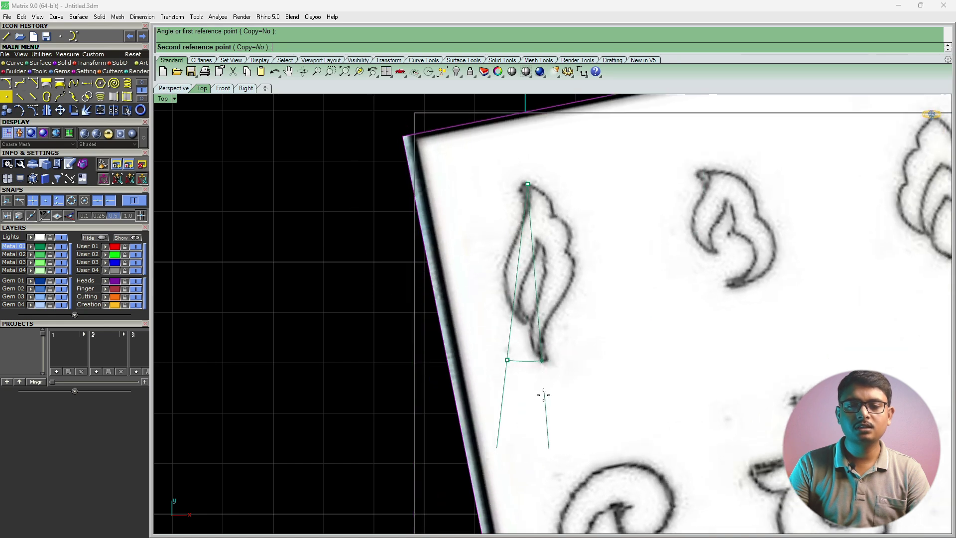
pyautogui.click(531, 402)
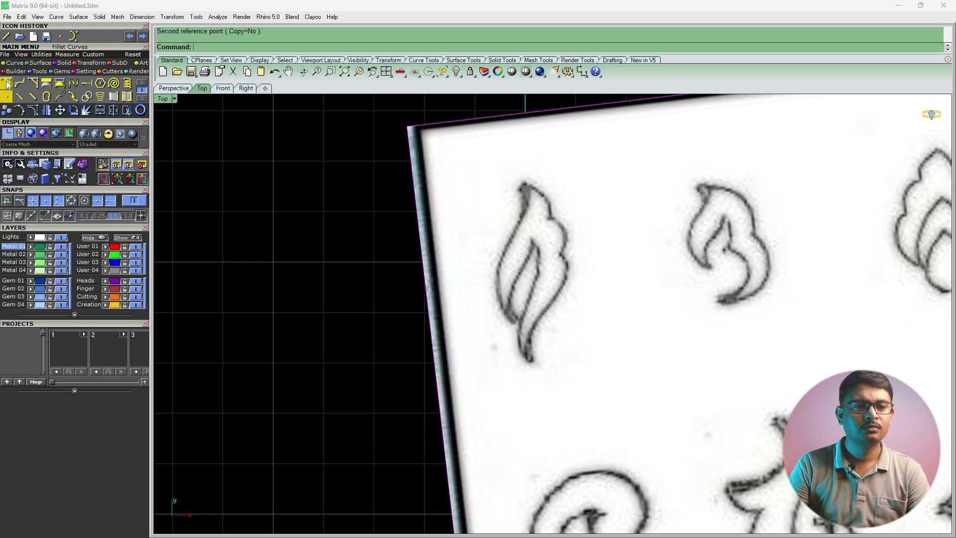
pyautogui.click(142, 98)
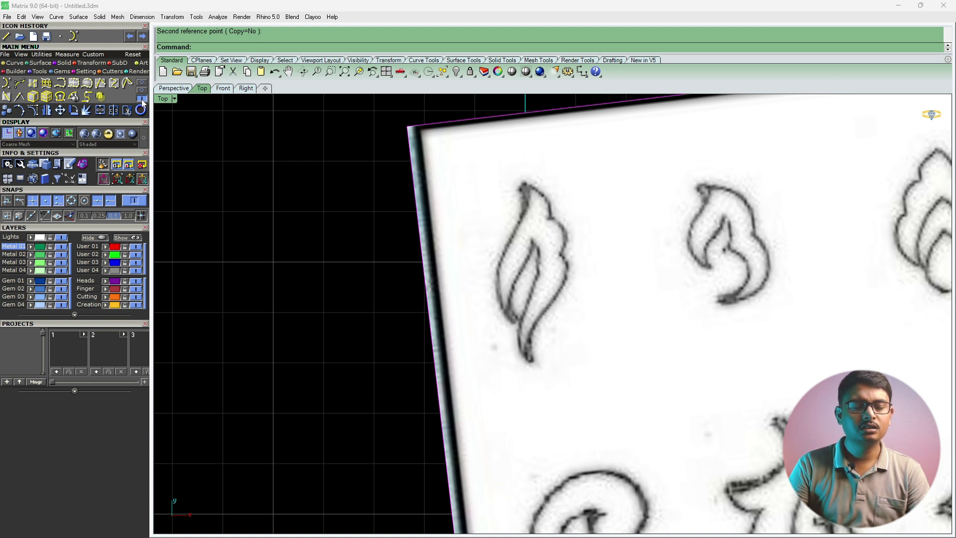
pyautogui.click(8, 84)
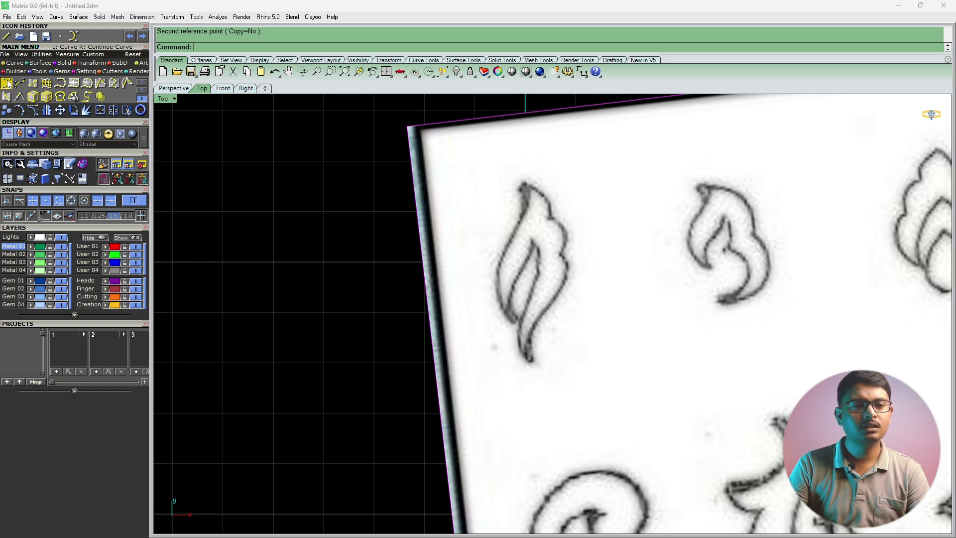
pyautogui.scroll(10, 503, 326)
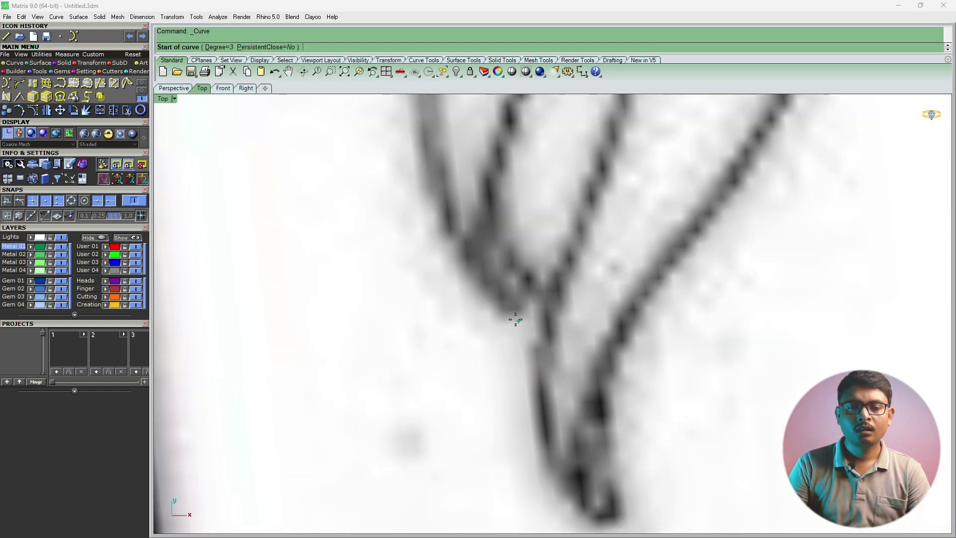
pyautogui.click(515, 319)
pyautogui.scroll(-5, 421, 301)
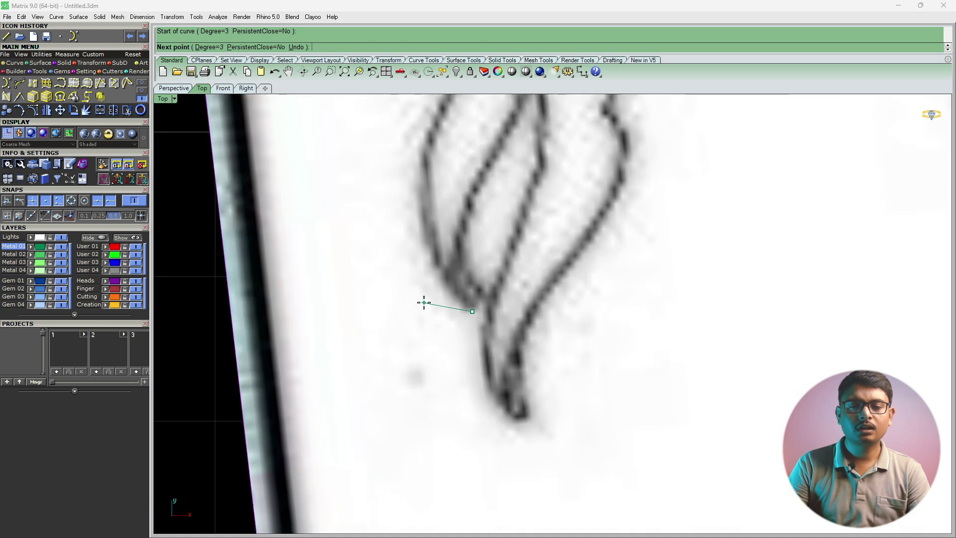
pyautogui.press('Escape')
pyautogui.scroll(-6, 478, 314)
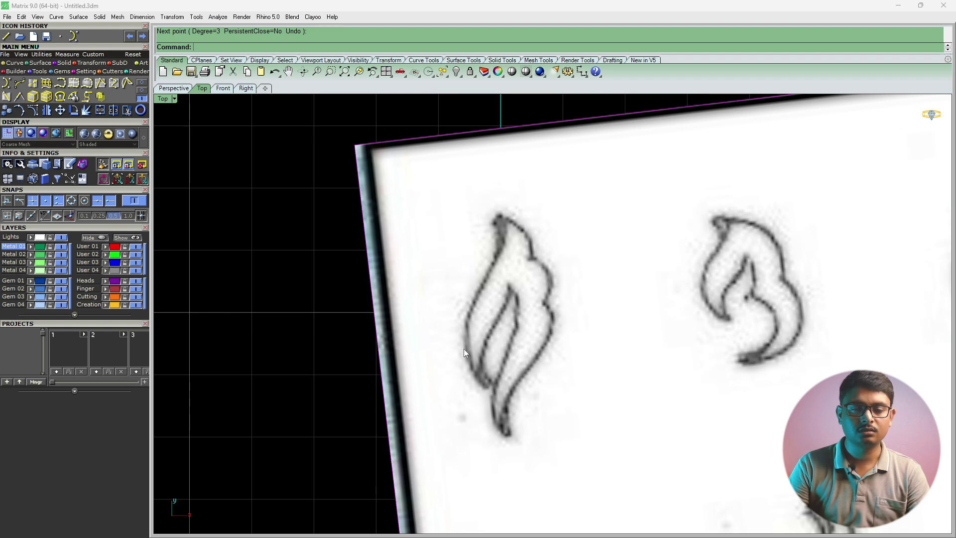
# Step: Trace the first leaf's left outer edge with a degree-3 control point curve from its lower left point up to the upper tip
pyautogui.scroll(5, 476, 380)
pyautogui.scroll(2, 476, 379)
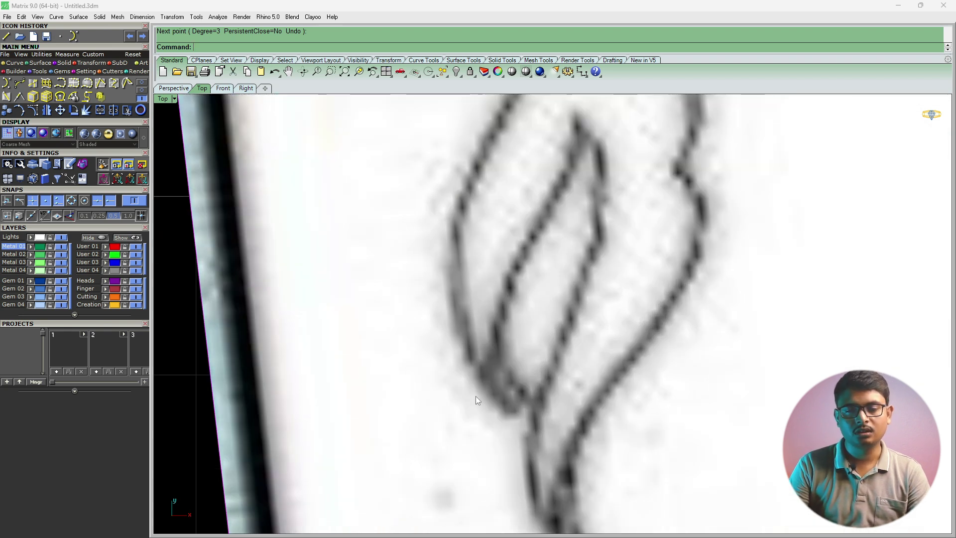
pyautogui.rightClick(476, 395)
pyautogui.click(514, 416)
pyautogui.scroll(2, 486, 411)
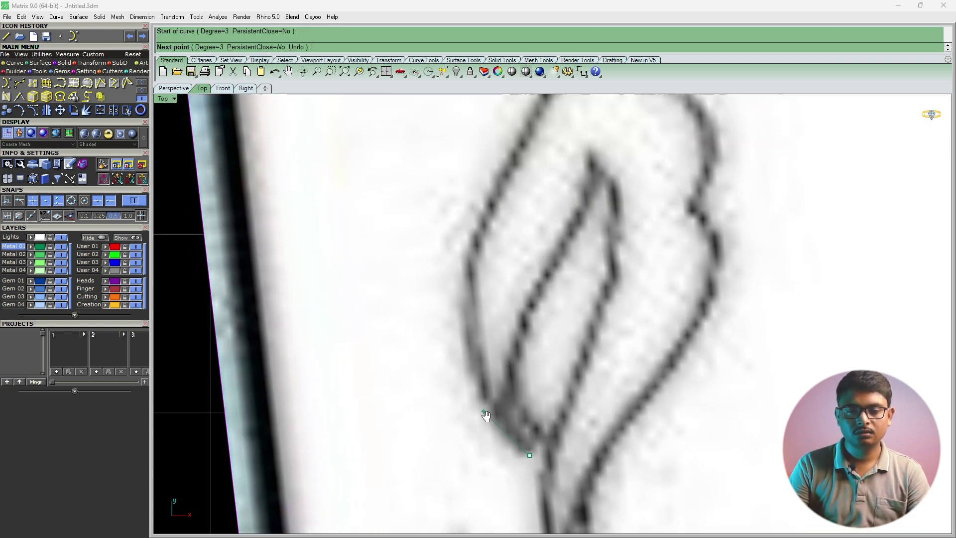
pyautogui.click(483, 419)
pyautogui.moveTo(483, 419); pyautogui.dragTo(484, 479, button='right')
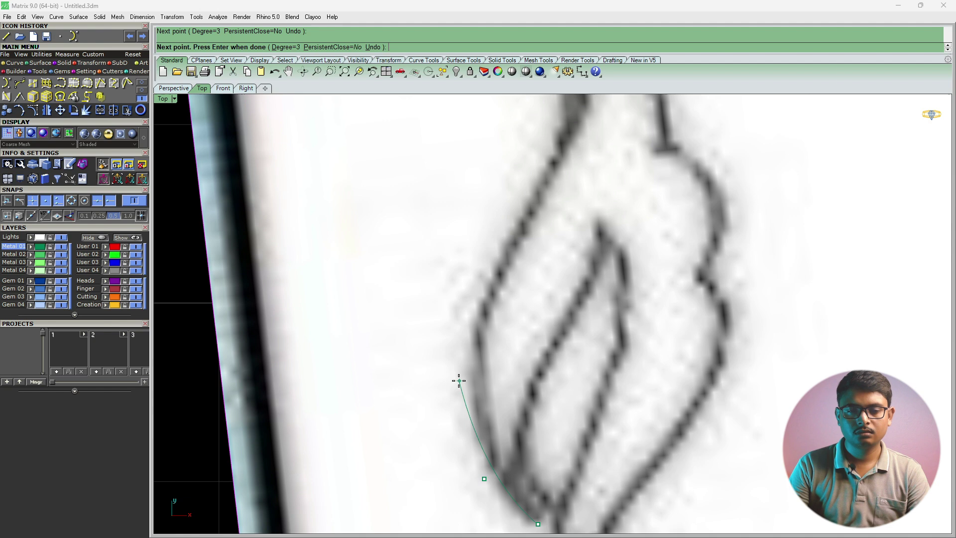
pyautogui.click(457, 343)
pyautogui.click(514, 230)
pyautogui.moveTo(535, 199); pyautogui.dragTo(438, 328, button='right')
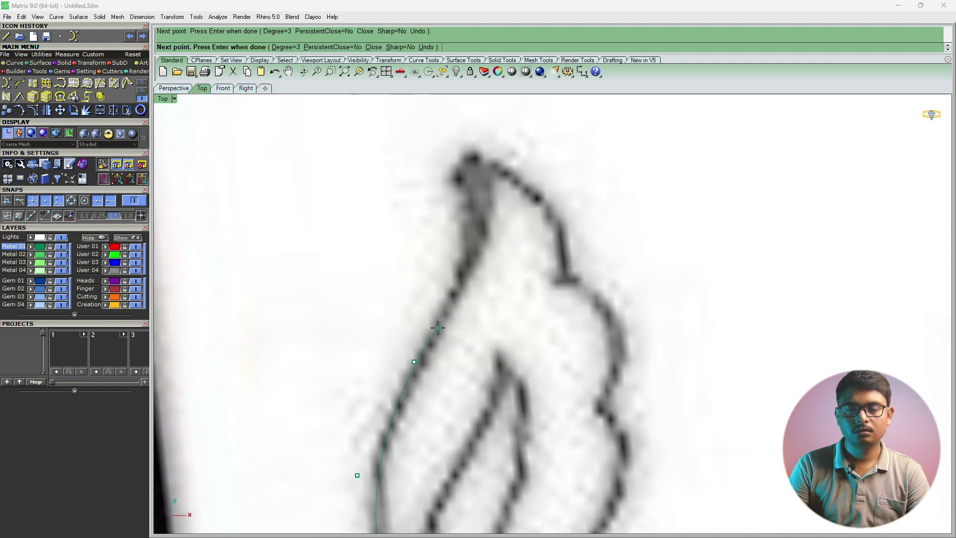
pyautogui.click(499, 208)
pyautogui.rightClick(482, 156)
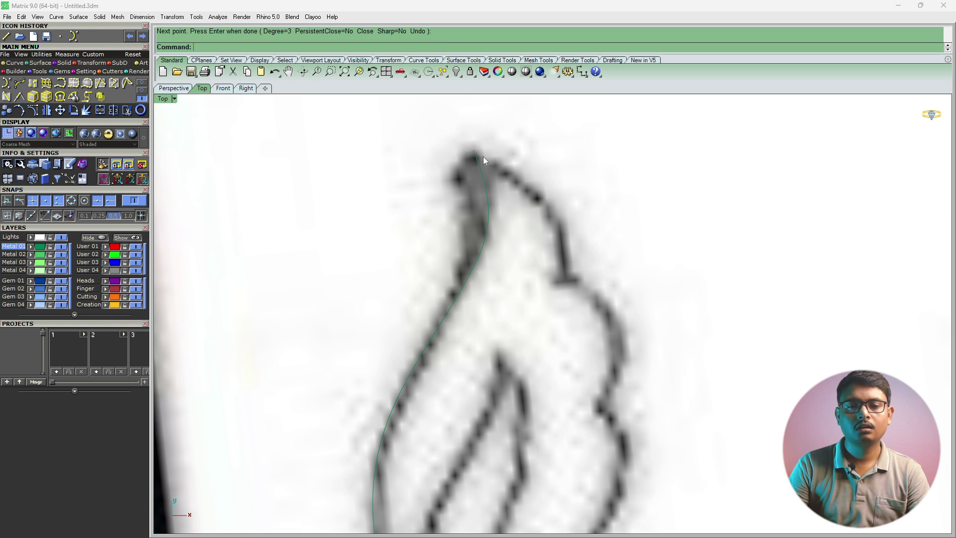
# Step: Trace the leaf's uppermost right lobe with a four-point curve from the upper tip to the first notch
pyautogui.rightClick(483, 156)
pyautogui.click(473, 150)
pyautogui.click(547, 172)
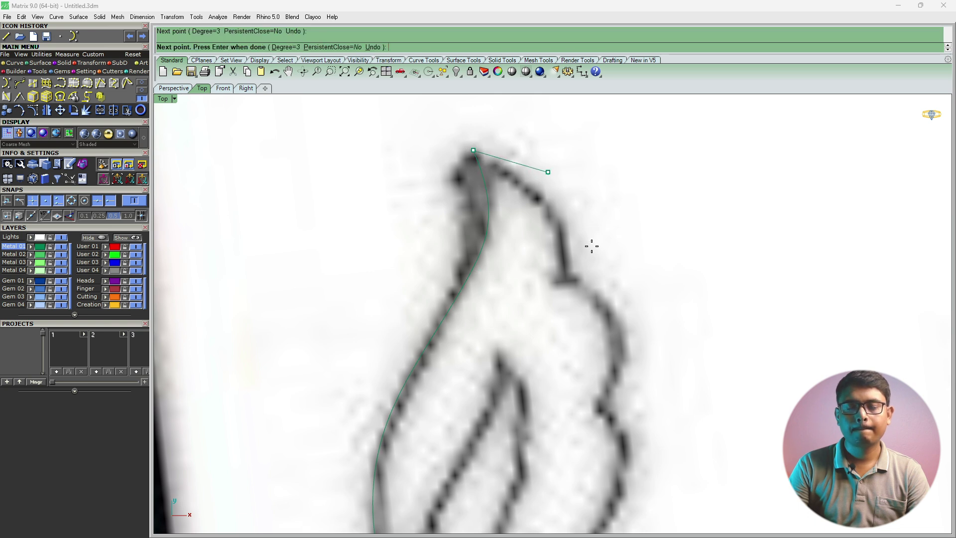
pyautogui.click(586, 234)
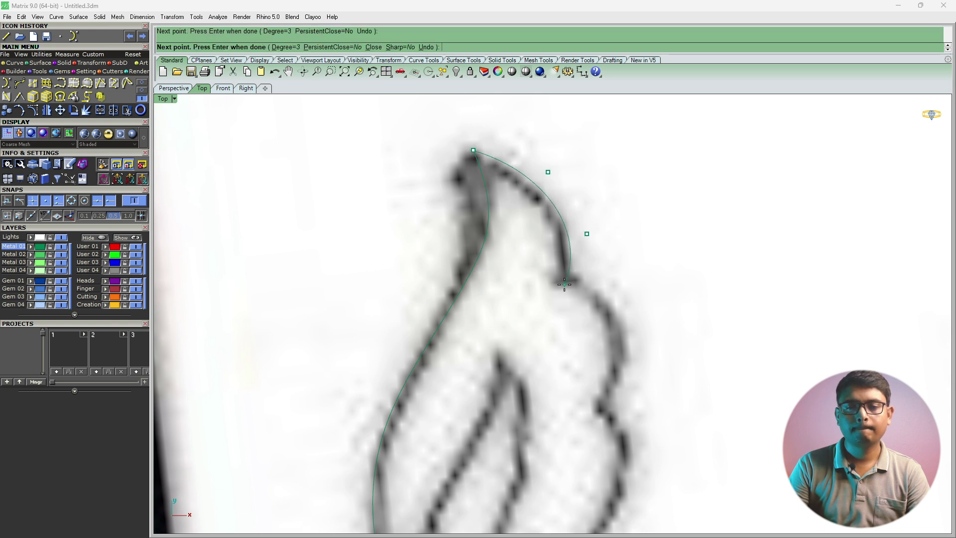
pyautogui.click(566, 285)
pyautogui.rightClick(565, 283)
pyautogui.scroll(-6, 547, 254)
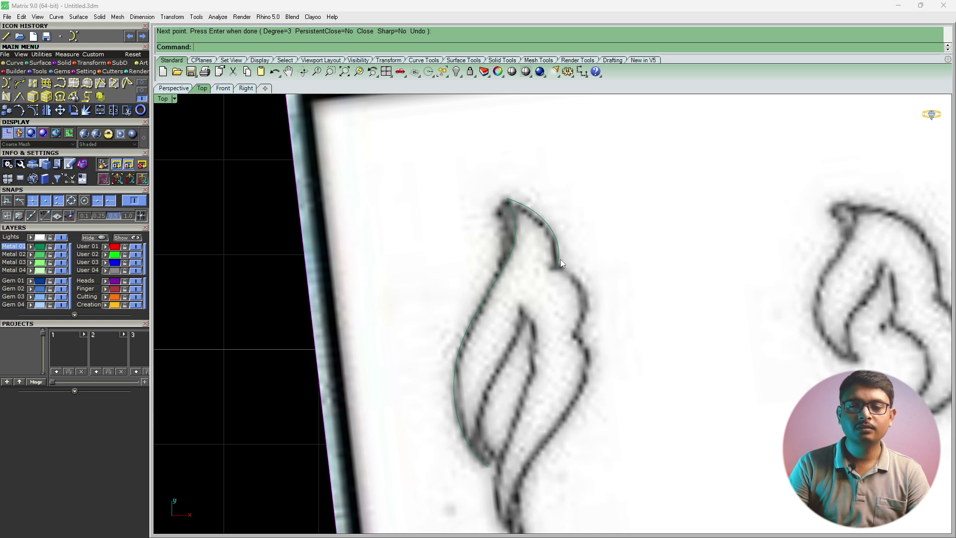
# Step: Trace the leaf's middle right lobe with a four-point curve from the first notch to the second notch
pyautogui.press('Return')
pyautogui.press('Return')
pyautogui.scroll(5, 540, 258)
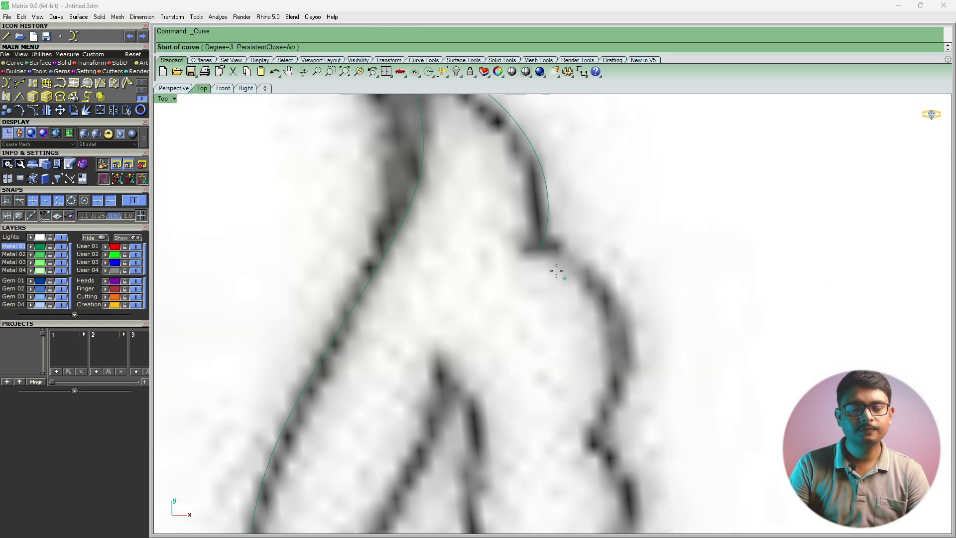
pyautogui.click(538, 252)
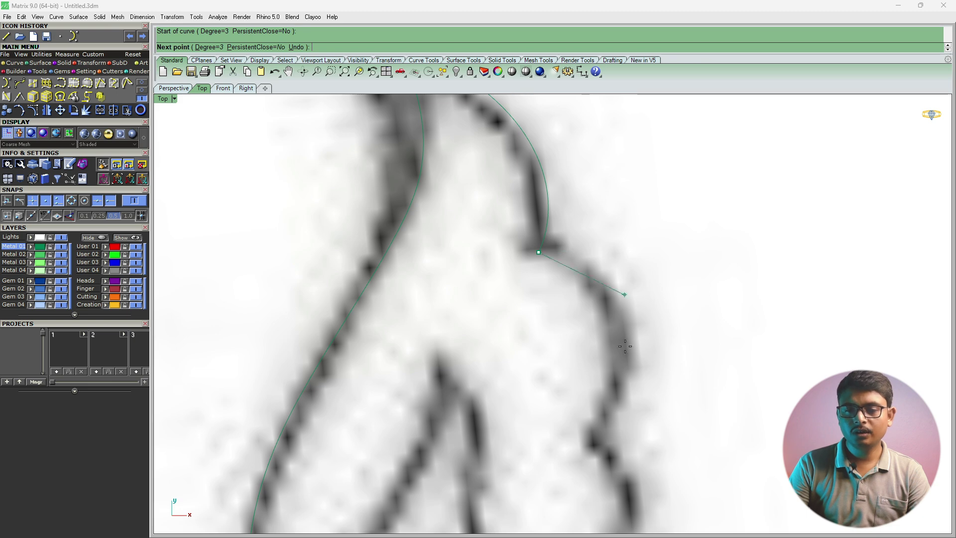
pyautogui.click(629, 247)
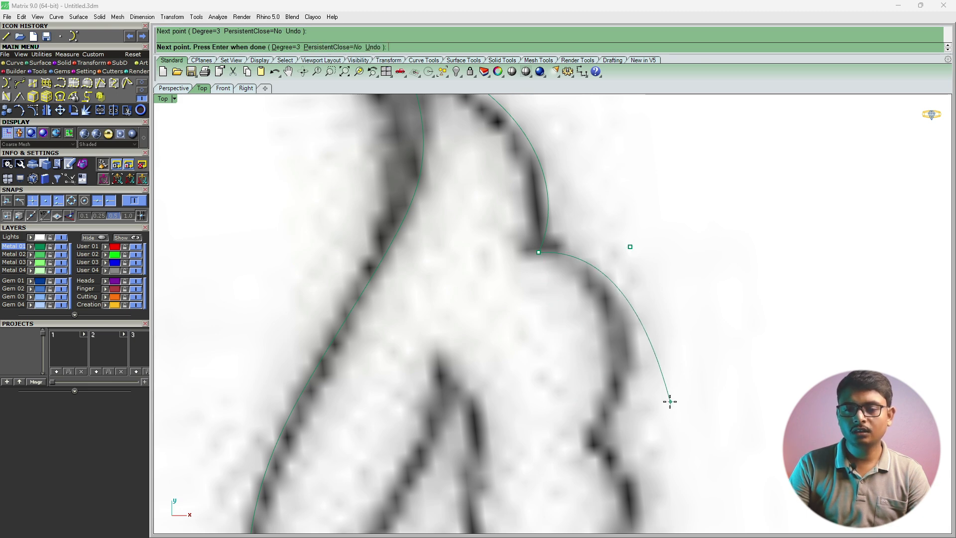
pyautogui.click(660, 372)
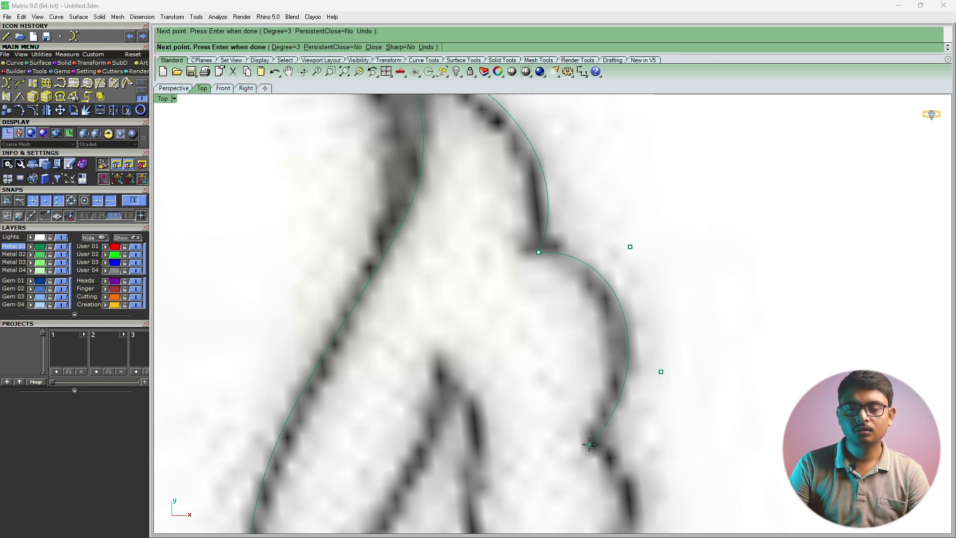
pyautogui.click(589, 445)
pyautogui.press('Return')
pyautogui.scroll(-5, 581, 414)
# Step: Trace the leaf's lower right edge with a curve from the second notch down to the stem tip
pyautogui.press('Return')
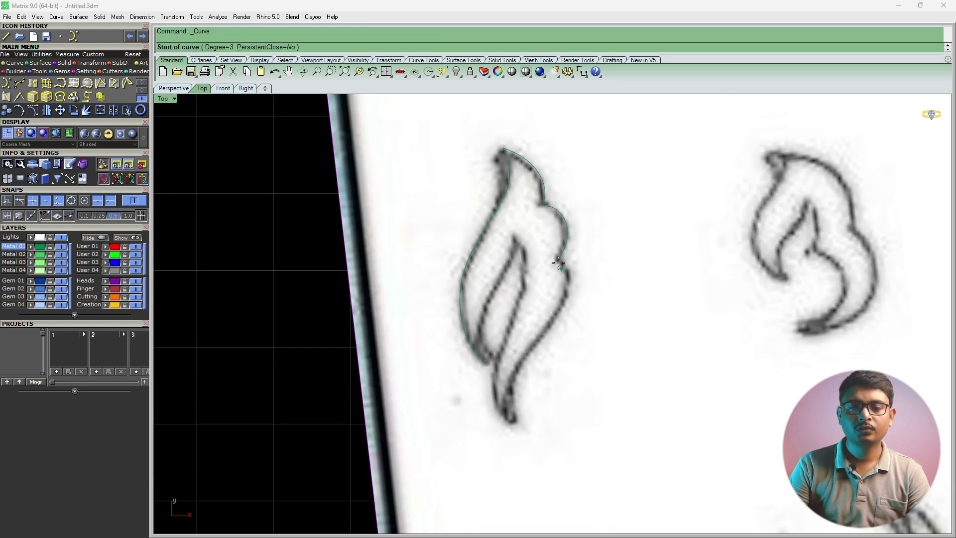
pyautogui.click(558, 259)
pyautogui.scroll(3, 580, 269)
pyautogui.click(576, 269)
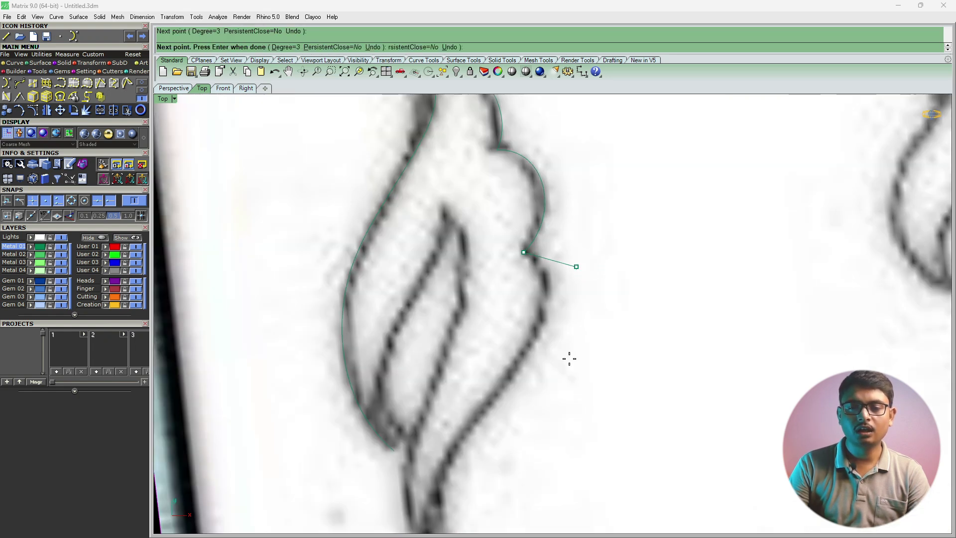
pyautogui.click(536, 380)
pyautogui.moveTo(425, 438); pyautogui.dragTo(486, 386, button='right')
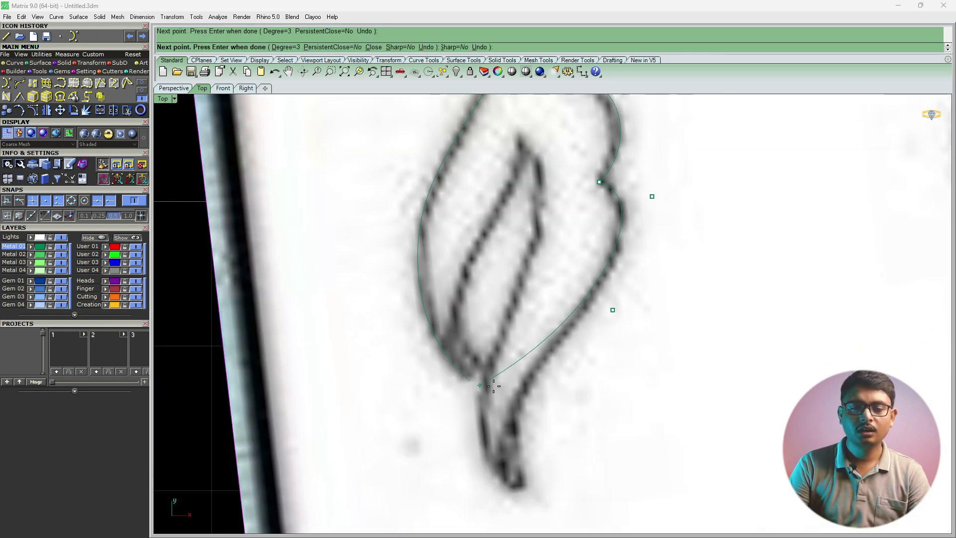
pyautogui.scroll(2, 476, 413)
pyautogui.scroll(1, 490, 414)
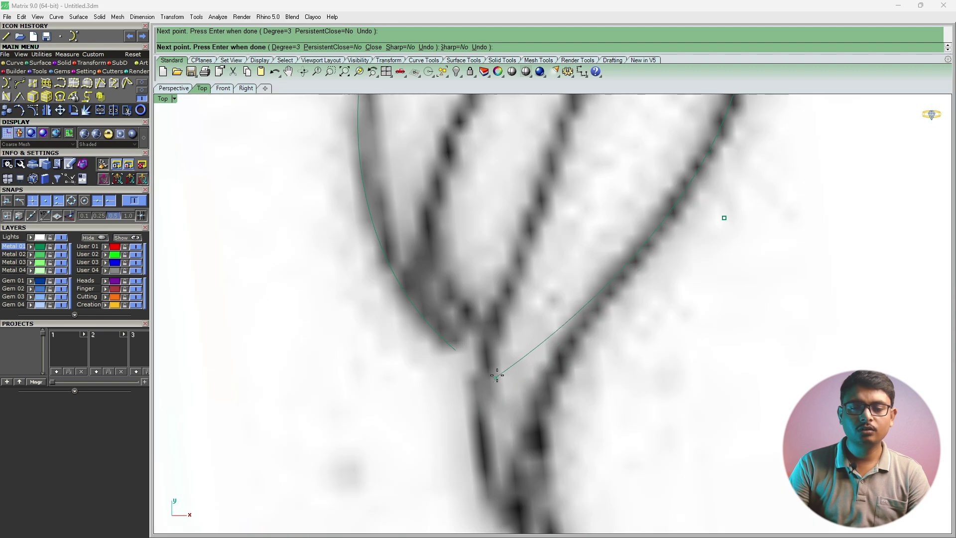
pyautogui.click(497, 366)
pyautogui.moveTo(497, 453); pyautogui.dragTo(487, 348, button='right')
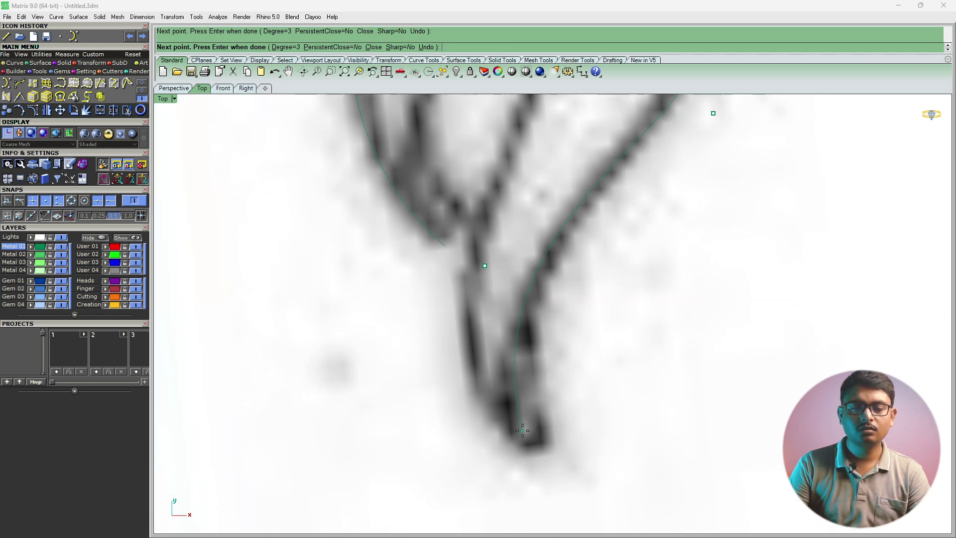
pyautogui.click(521, 437)
pyautogui.press('Return')
pyautogui.scroll(-3, 521, 436)
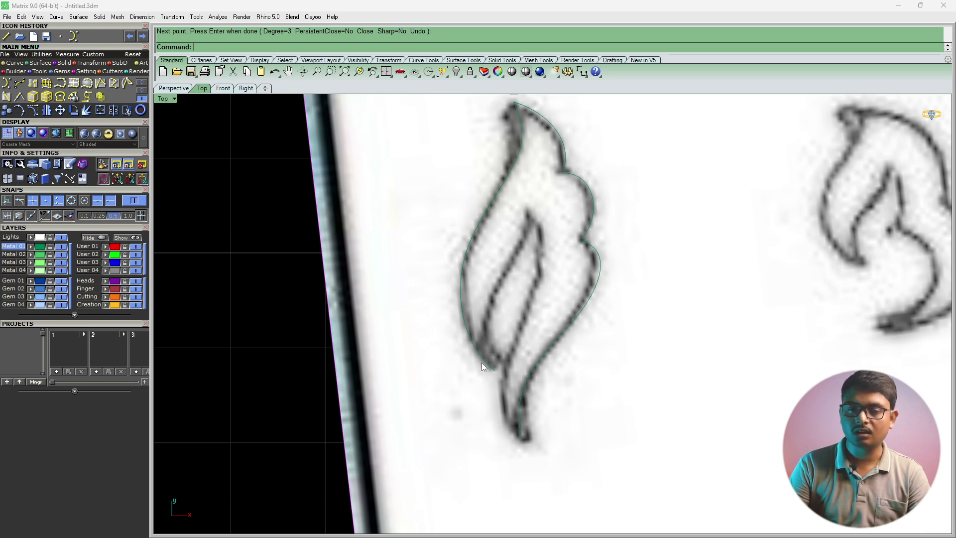
# Step: Trace the left edge of the inner leaf with a curve from the outer edge's lower end up to the inner tip
pyautogui.press('Return')
pyautogui.click(496, 370)
pyautogui.scroll(3, 478, 315)
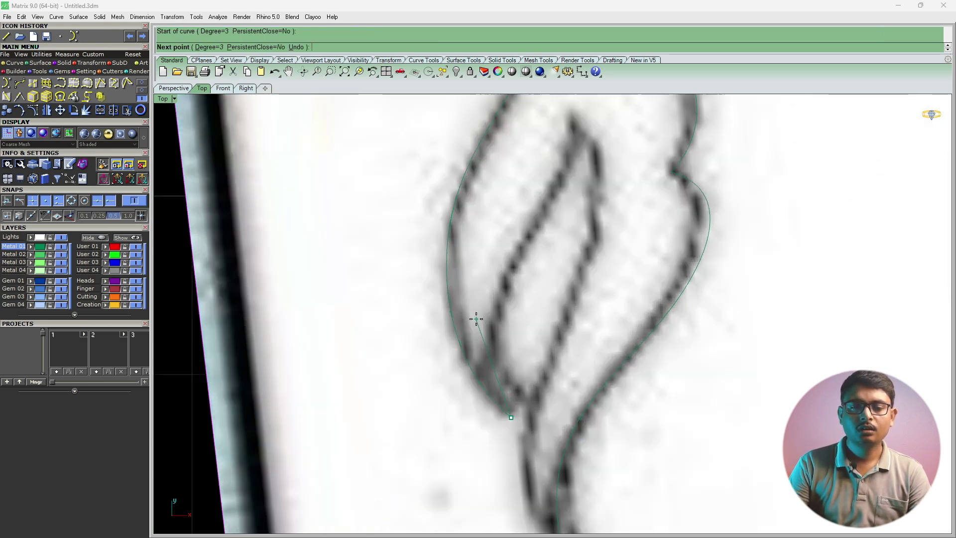
pyautogui.click(476, 319)
pyautogui.click(522, 238)
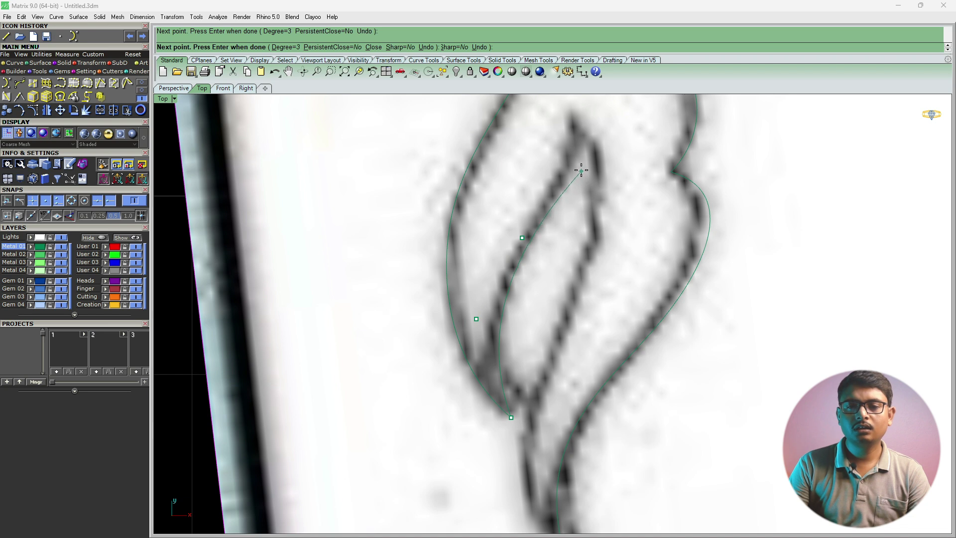
pyautogui.click(580, 169)
pyautogui.click(581, 119)
pyautogui.press('Return')
# Step: Trace the right edge of the inner leaf with a curve from the inner tip down to the stem tip
pyautogui.press('Return')
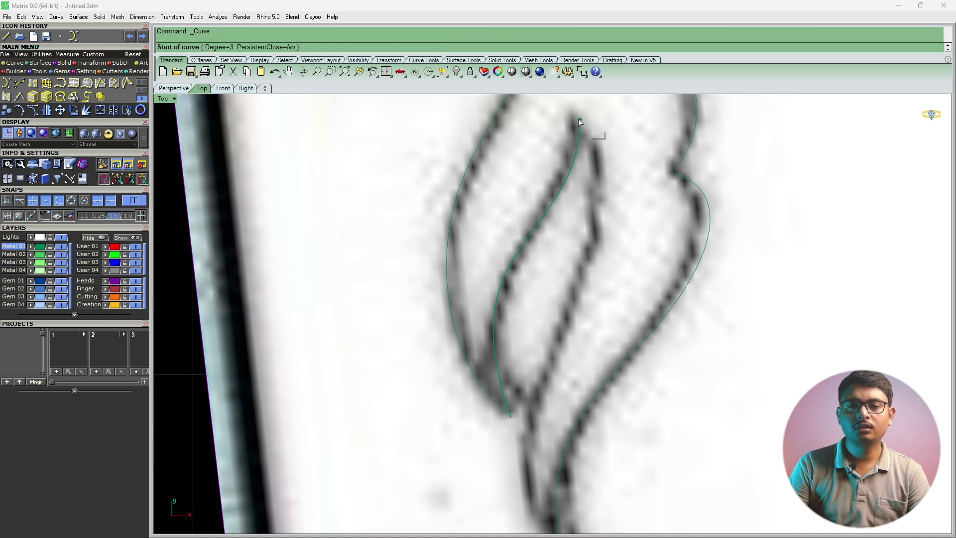
pyautogui.click(579, 119)
pyautogui.click(622, 182)
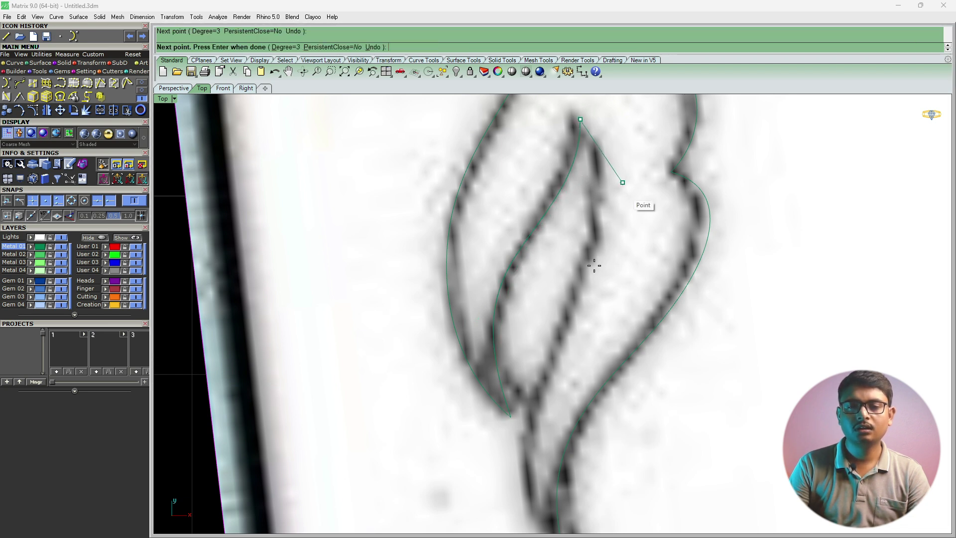
pyautogui.click(577, 284)
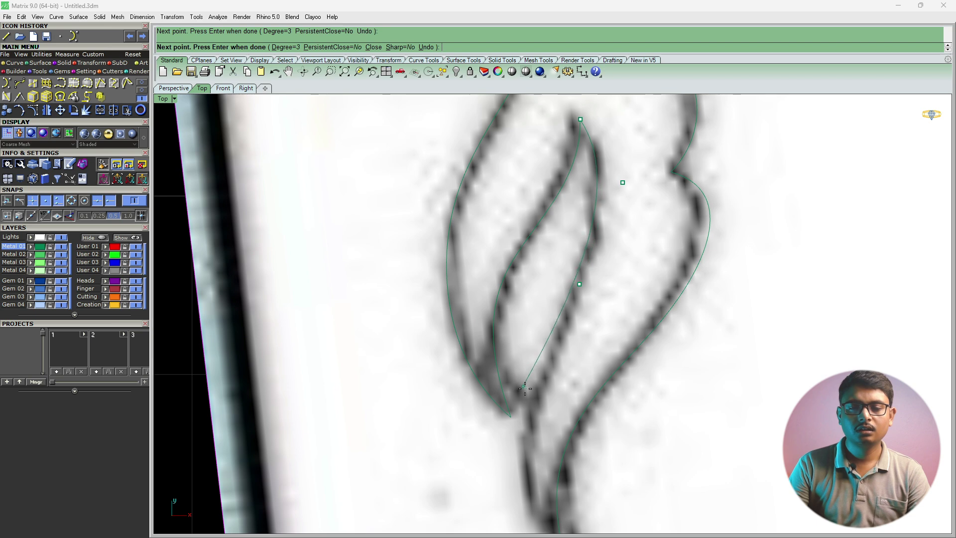
pyautogui.click(525, 388)
pyautogui.moveTo(512, 465); pyautogui.dragTo(517, 383, button='right')
pyautogui.click(519, 411)
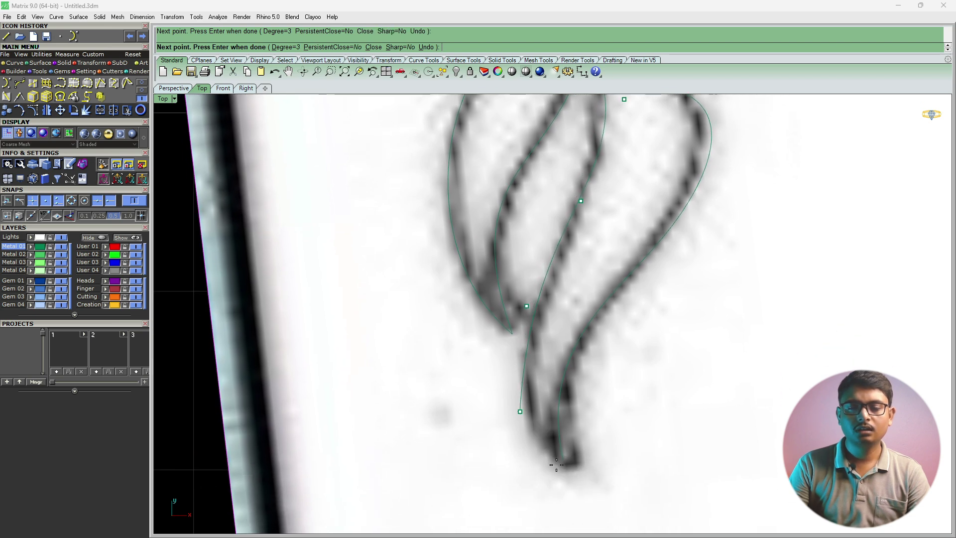
pyautogui.rightClick(562, 462)
# Step: Move all the traced leaf curves together off the picture onto the empty grid left of it
pyautogui.scroll(-15, 542, 438)
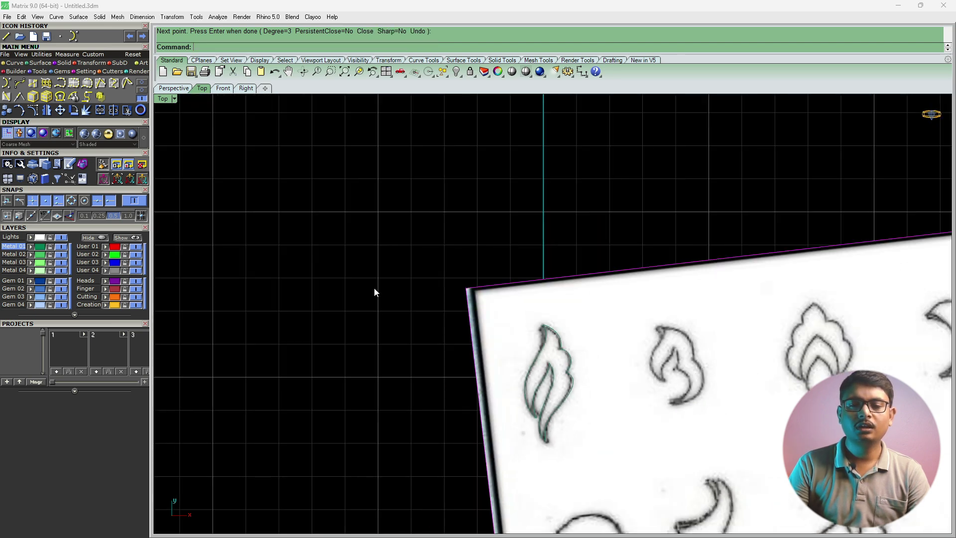
pyautogui.moveTo(375, 270); pyautogui.dragTo(684, 470)
pyautogui.moveTo(572, 390); pyautogui.dragTo(407, 389)
pyautogui.click(437, 432)
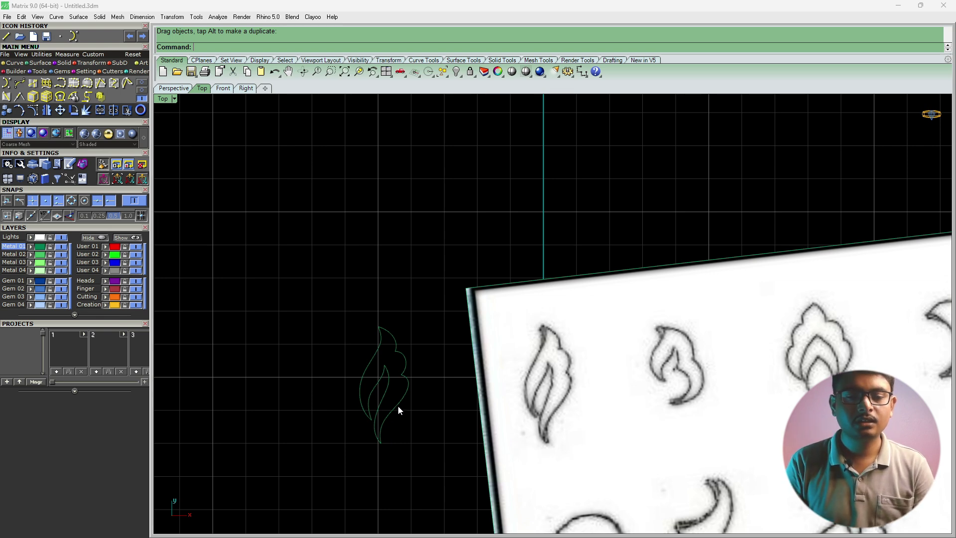
# Step: Delete the traced leaf's lower right edge curve, undo and redo the deletion, and undo it again
pyautogui.scroll(-2, 399, 406)
pyautogui.scroll(4, 396, 407)
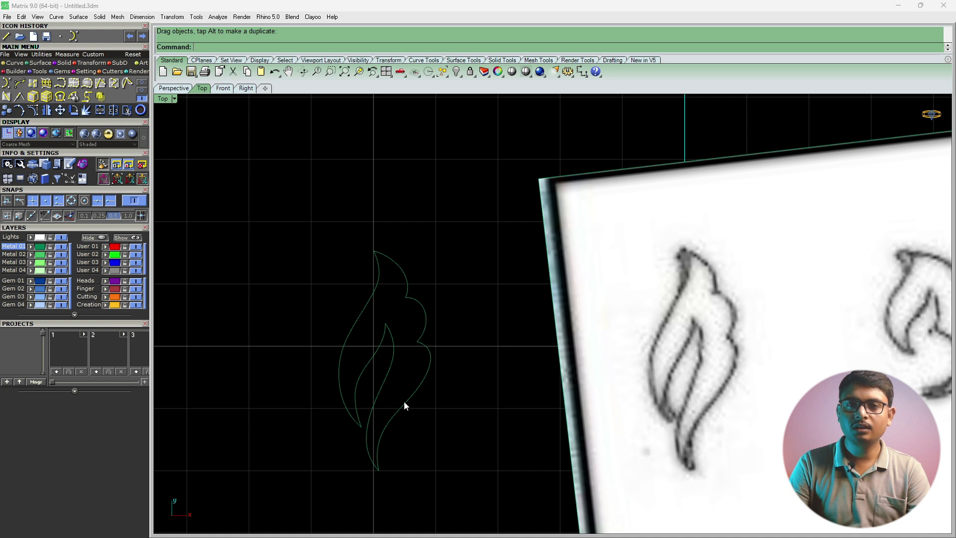
pyautogui.click(404, 407)
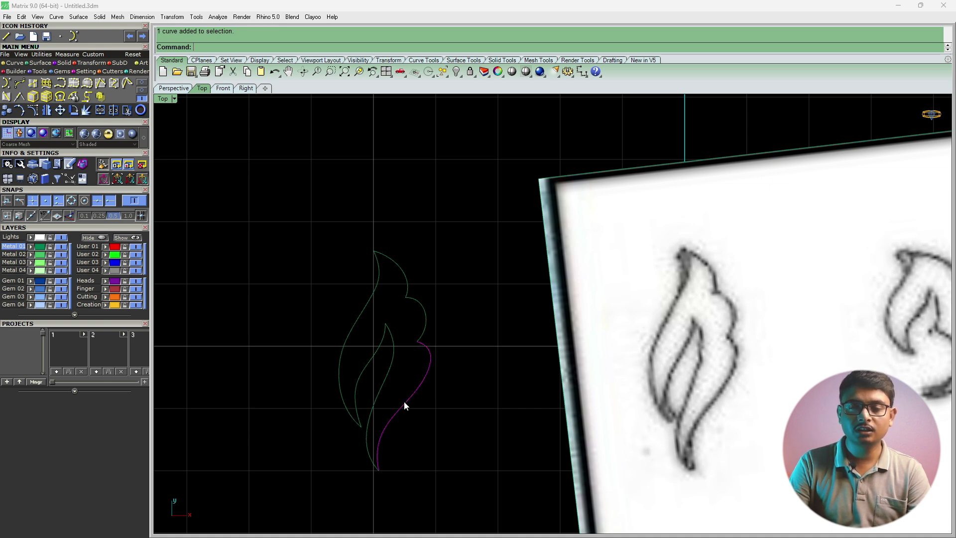
pyautogui.press('Delete')
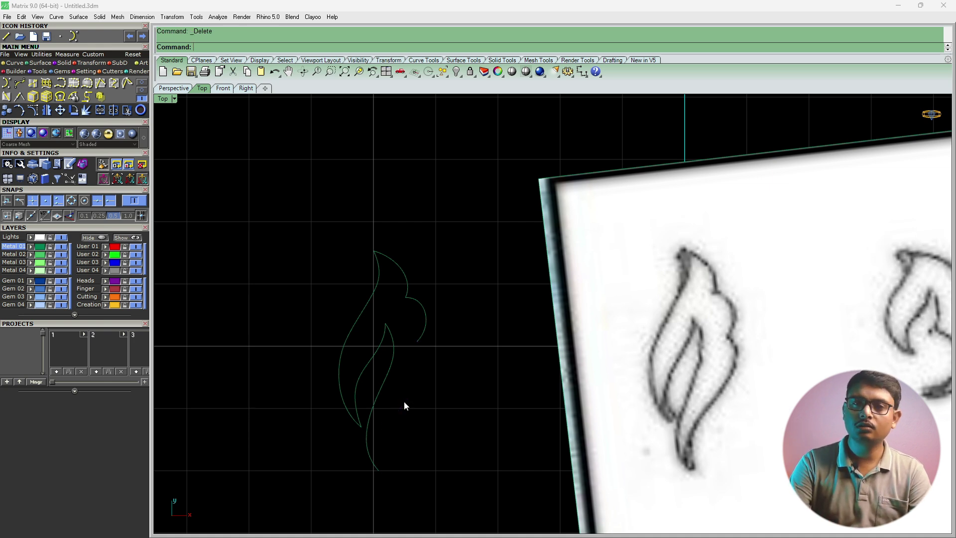
pyautogui.hotkey('ctrl', 'z')
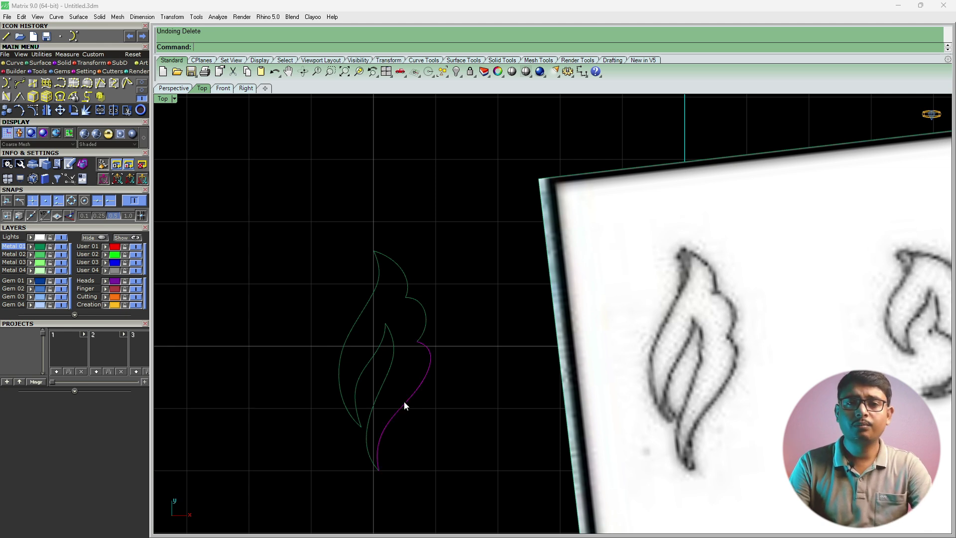
pyautogui.hotkey('ctrl', 'y')
pyautogui.hotkey('ctrl', 'z')
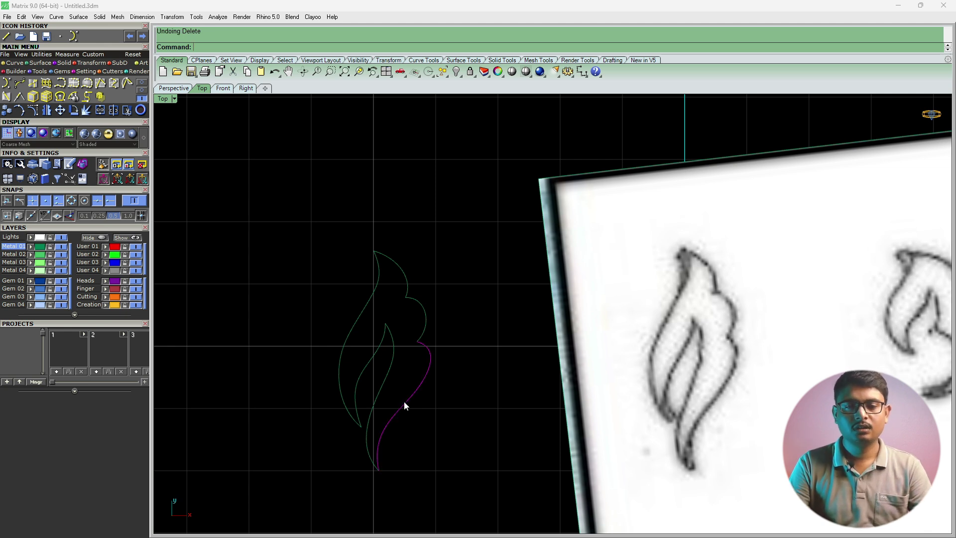